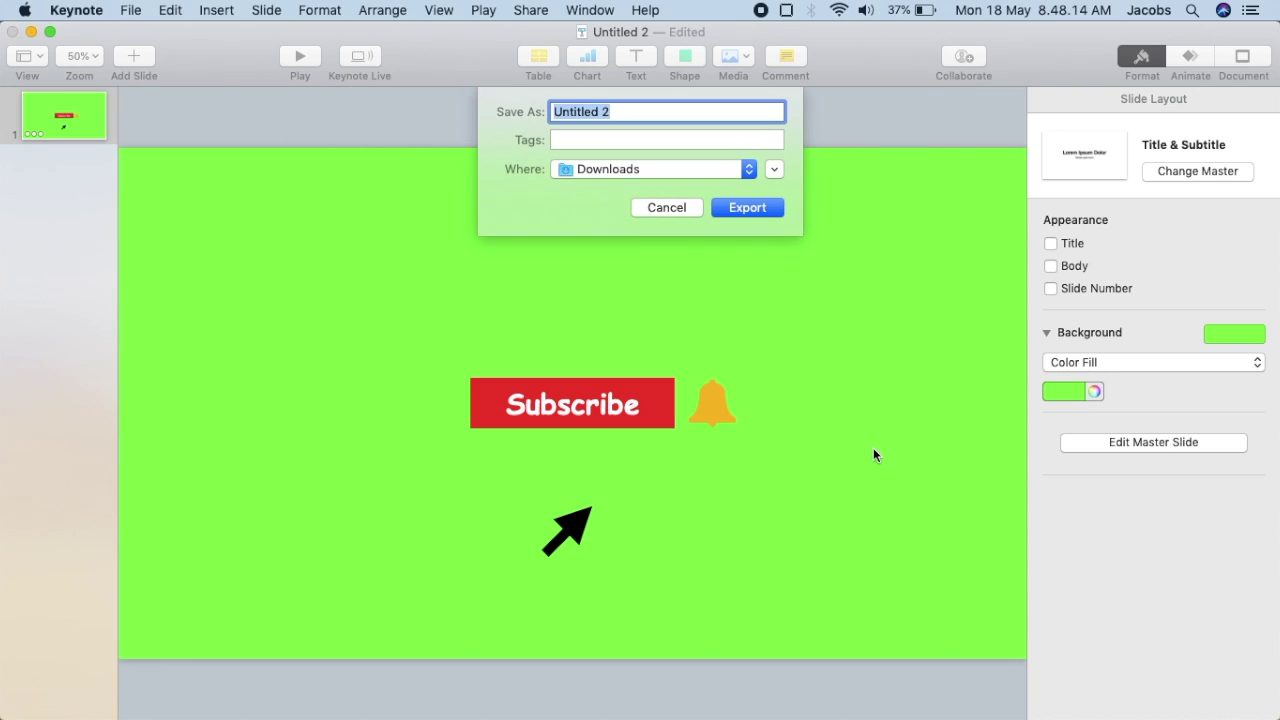
Name the export Subscribe and assign it the Red, Orange, Yellow, Green, Blue, Purple and Gray tags.
key("BackSpace")
type("Subscribe")
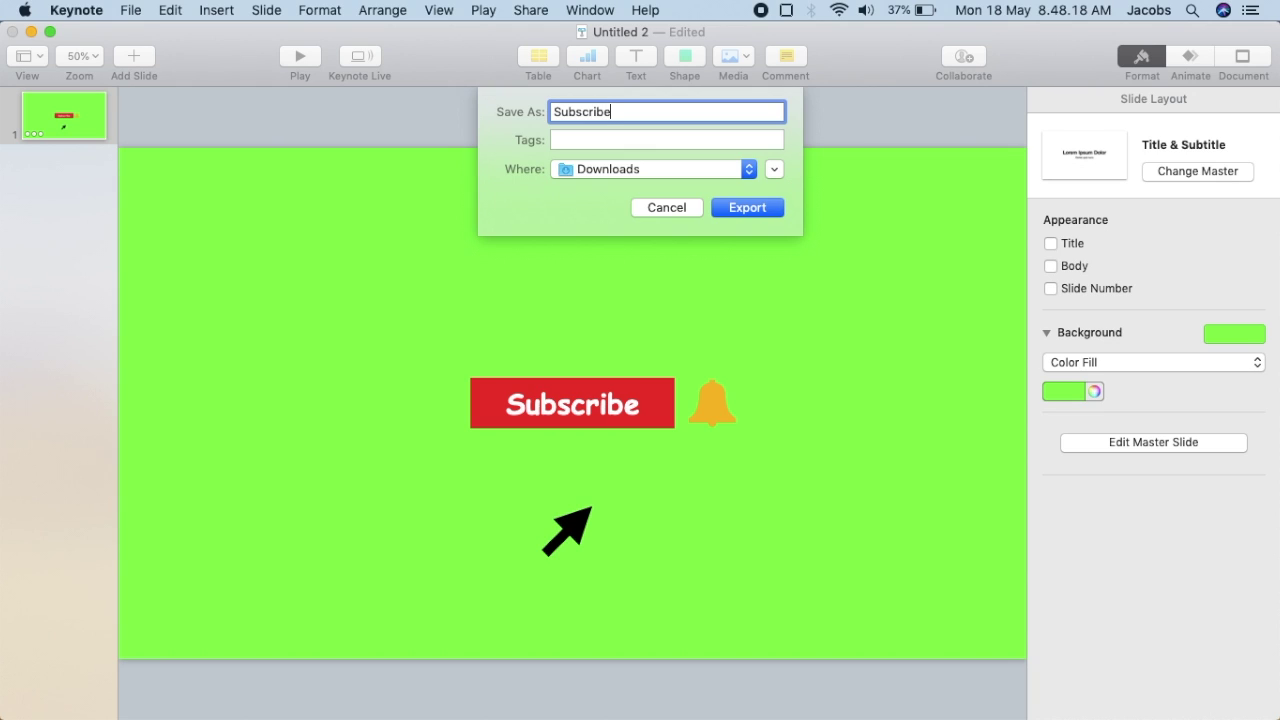
left_click(702, 133)
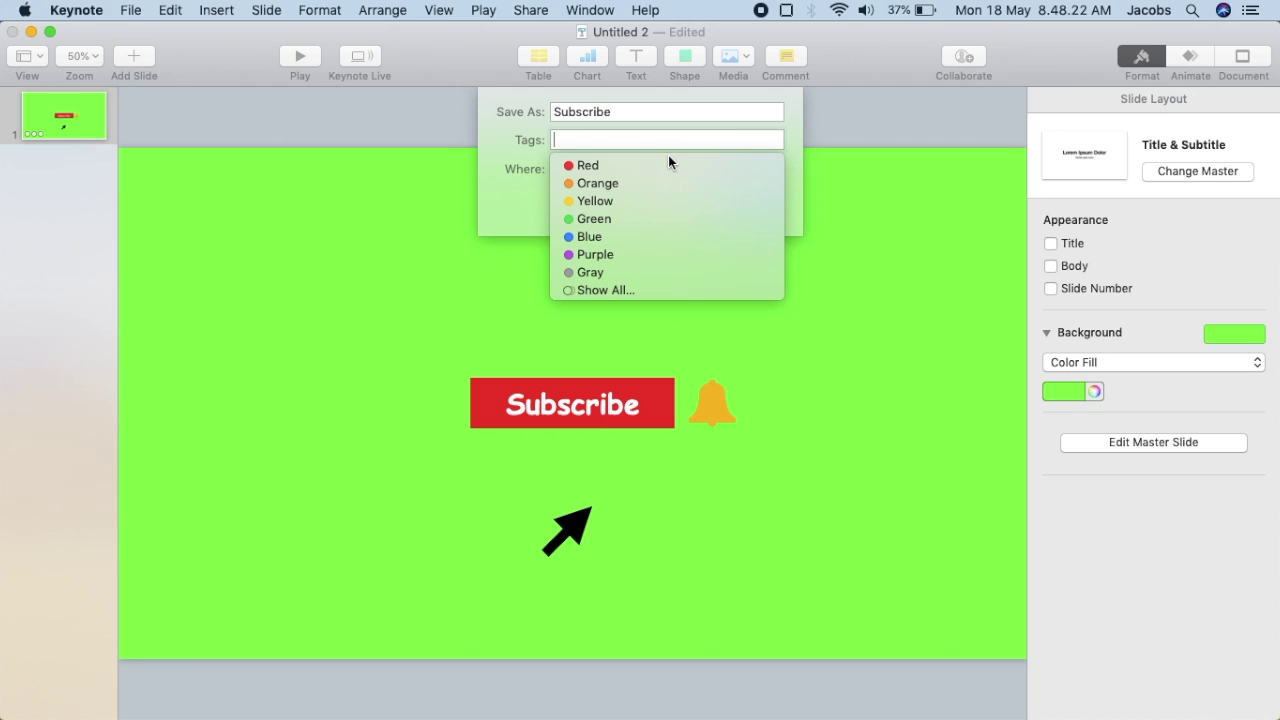
left_click(668, 160)
left_click(668, 160)
left_click(640, 163)
left_click(587, 168)
left_click(587, 168)
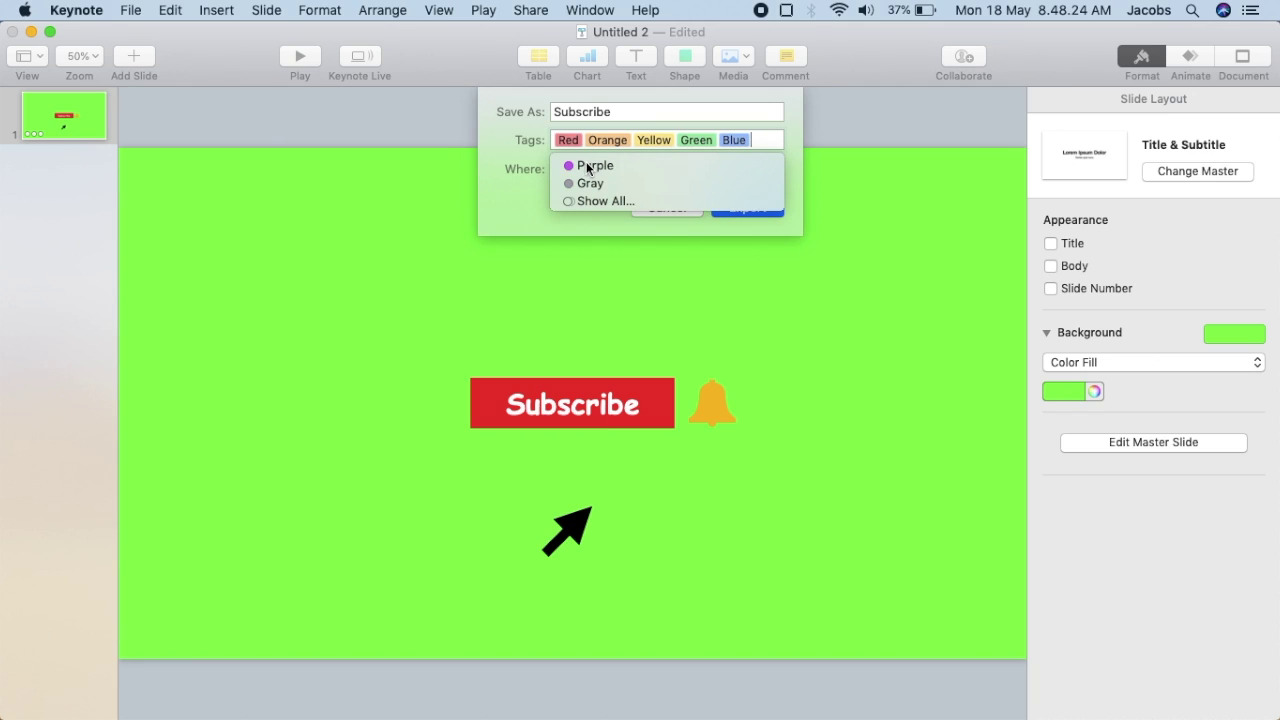
left_click(587, 168)
left_click(587, 168)
Export the slide animation as a movie to Downloads, replacing the existing Subscribe file.
left_click(745, 208)
left_click(745, 208)
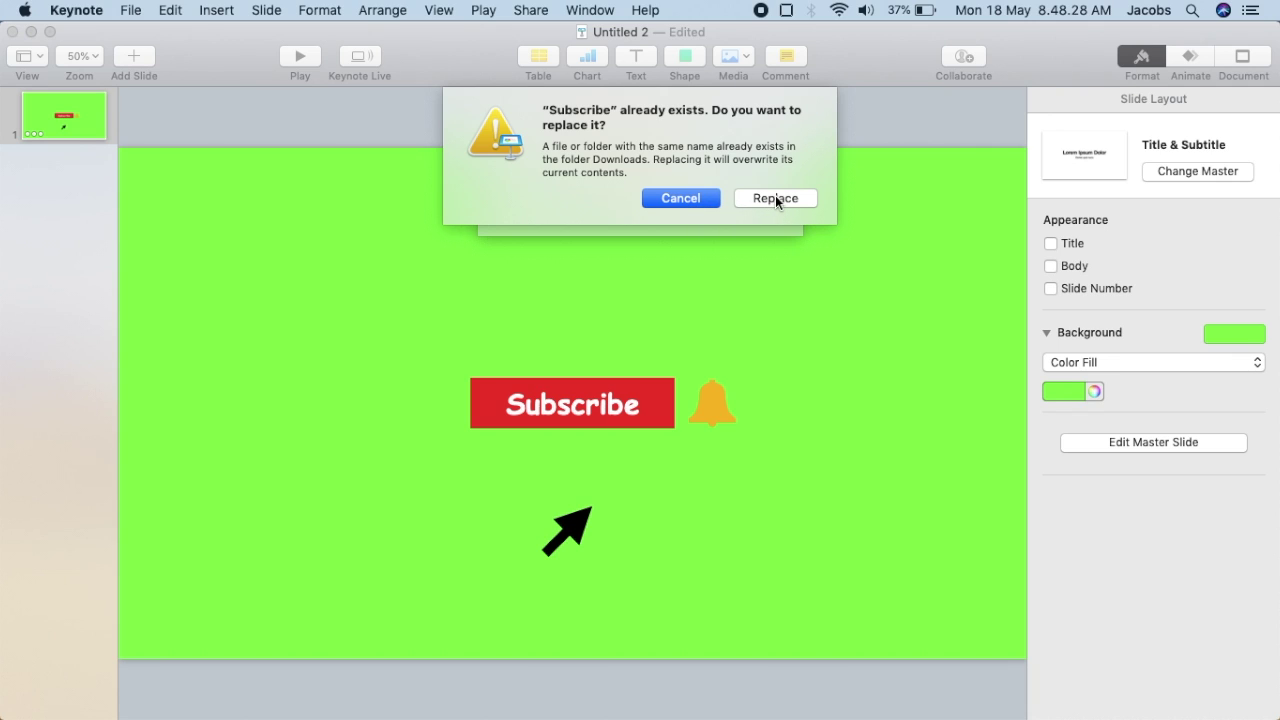
left_click(776, 198)
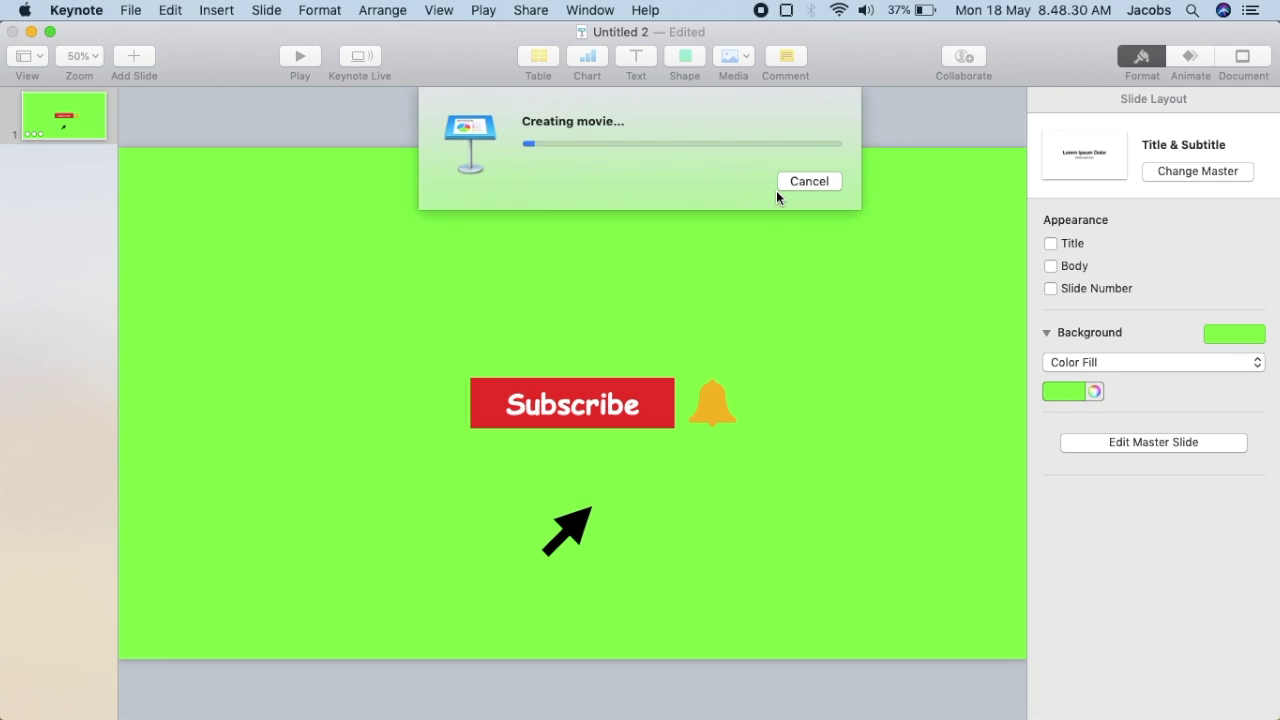
left_click(780, 185)
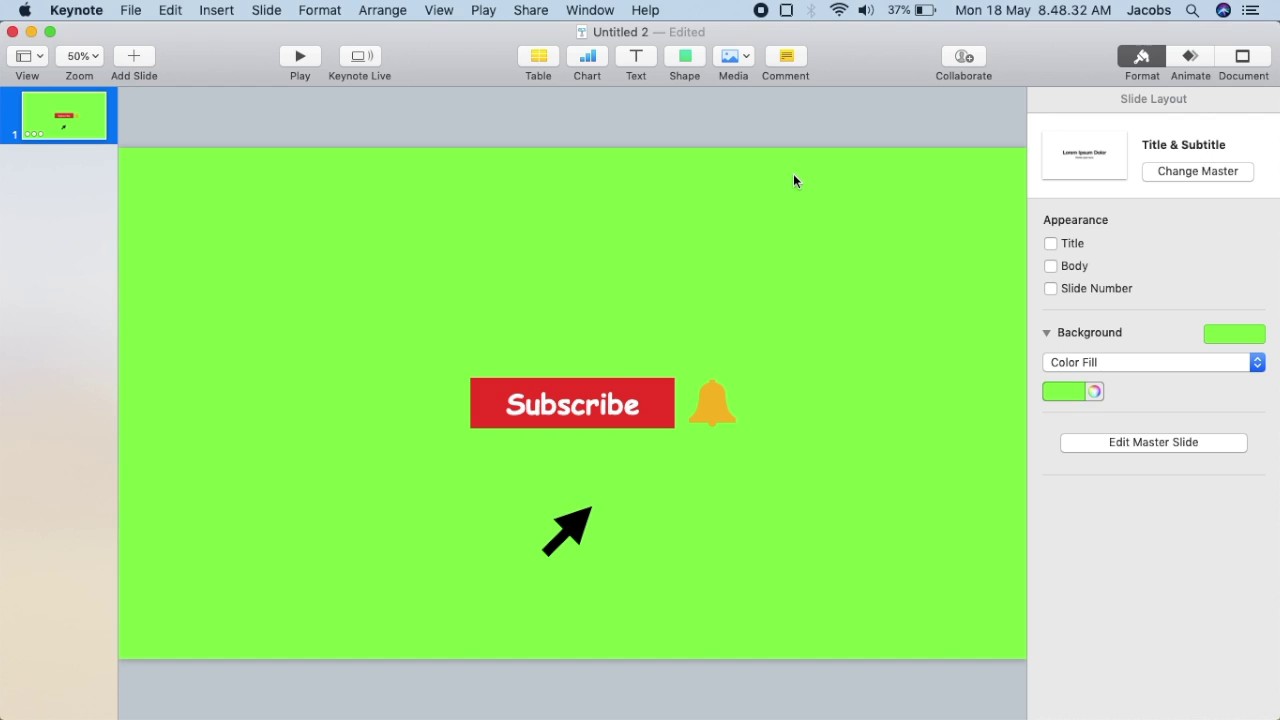
Rename the presentation Subscribe 2 and assign it the Red, Orange, Yellow, Green, Blue, Purple and Gray tags.
left_click(669, 37)
key("BackSpace")
type("Subscribe 2")
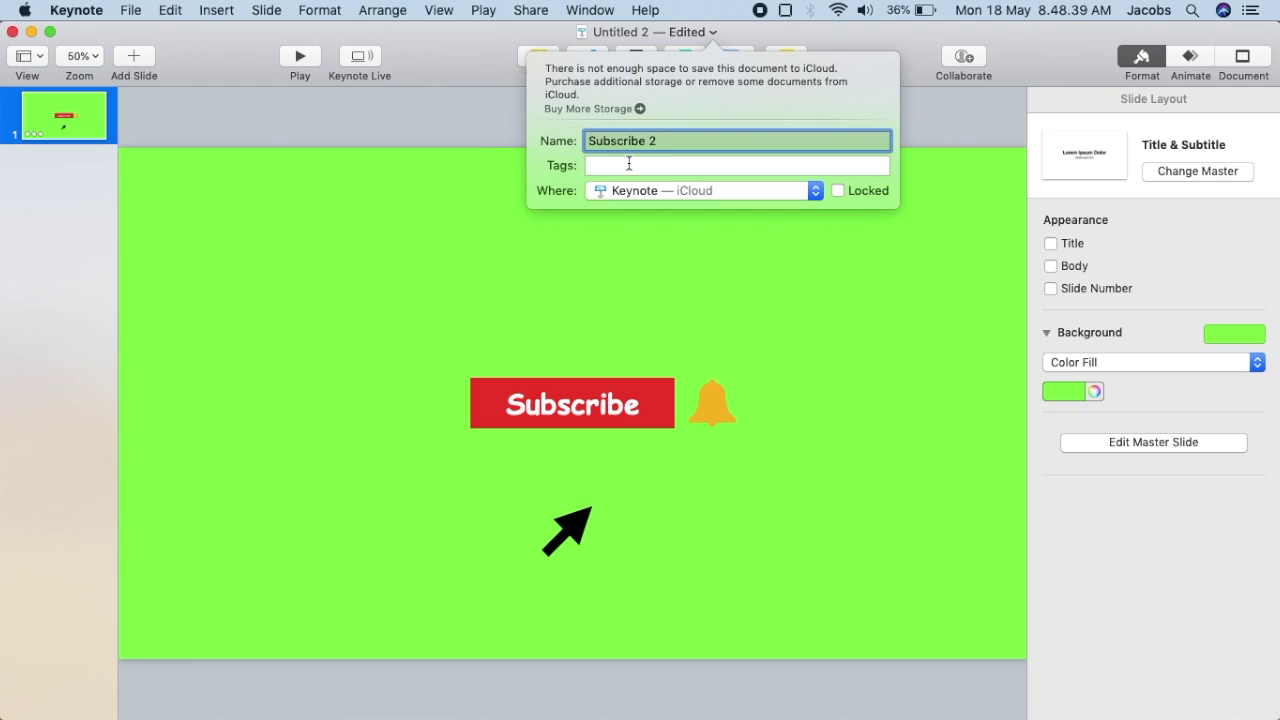
left_click(627, 164)
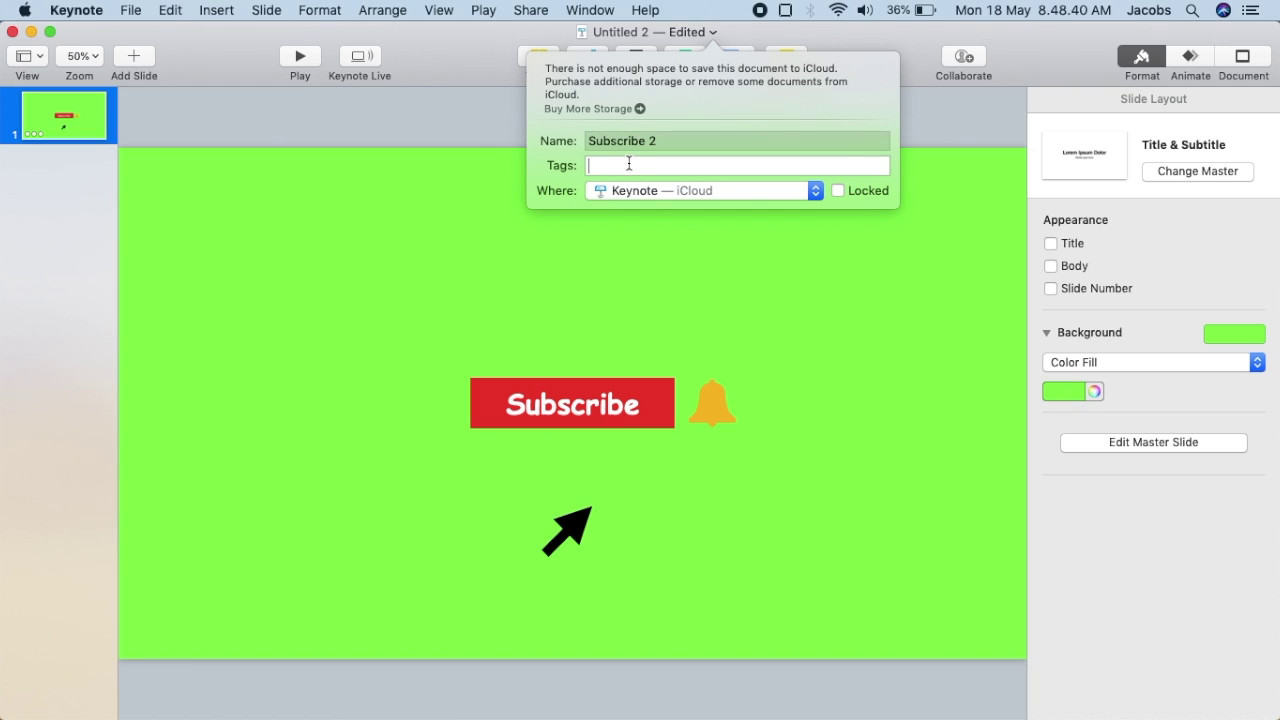
left_click(633, 192)
left_click(633, 192)
left_click(633, 192)
left_click(633, 192)
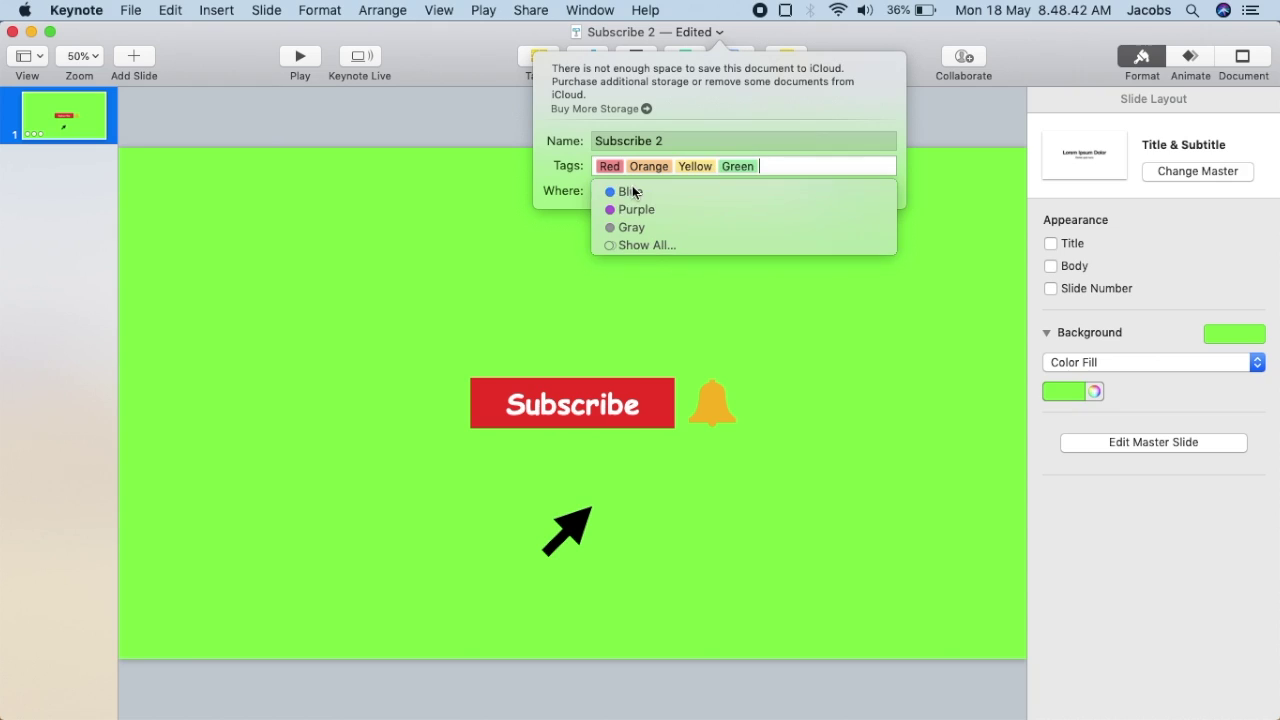
left_click(633, 192)
left_click(633, 192)
left_click(633, 192)
left_click(721, 212)
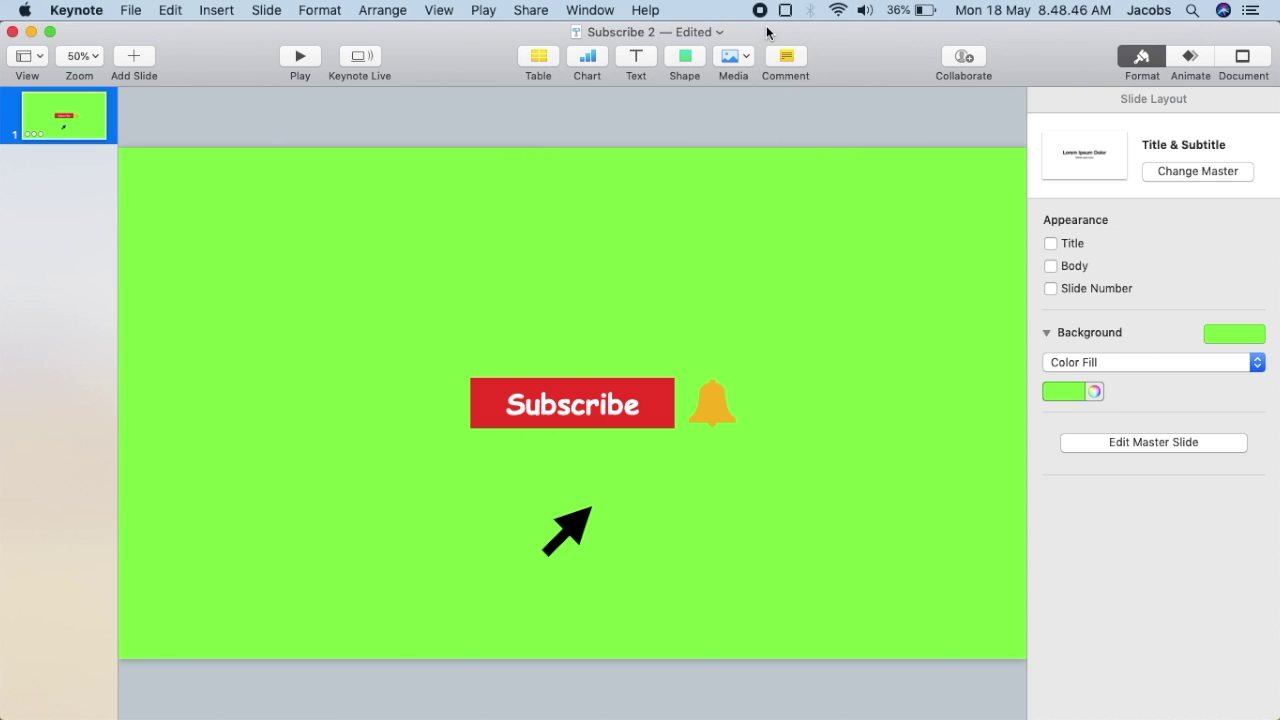
left_click(314, 64)
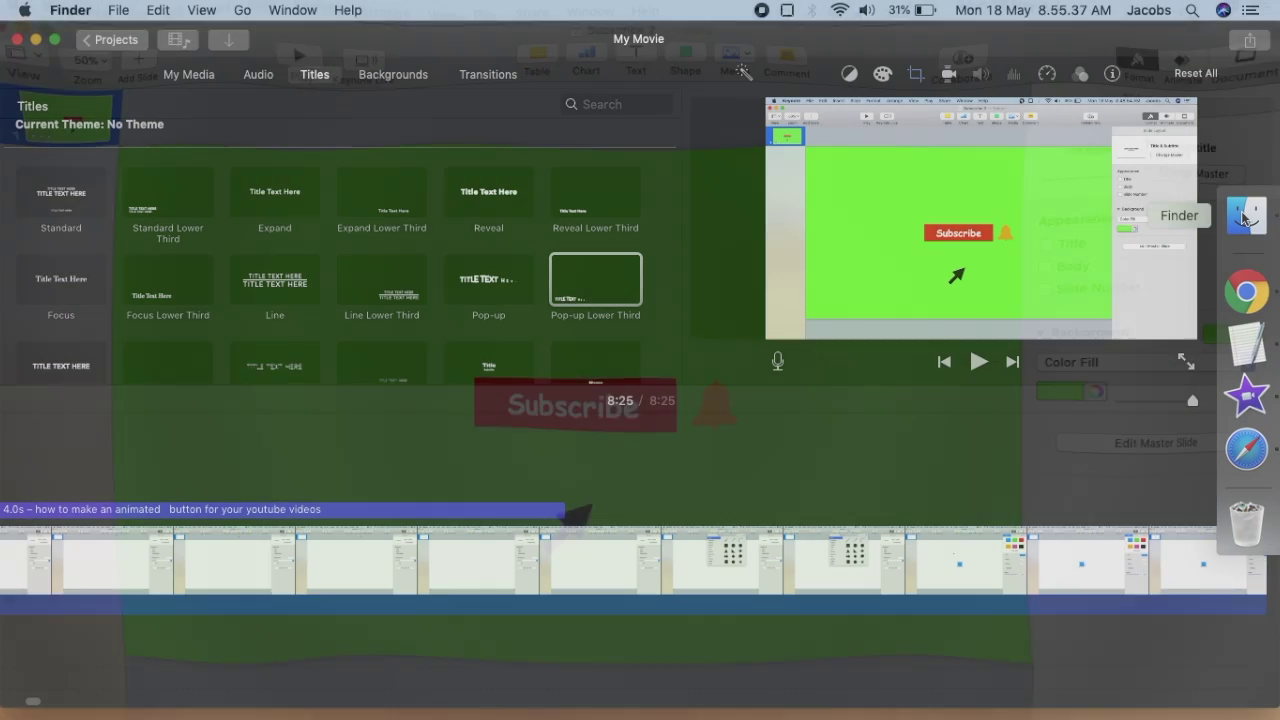
Switch to Finder and add the Subscribe MPEG-4 movie from Recents to the iMovie timeline as an overlay above the main clip.
left_click(1244, 216)
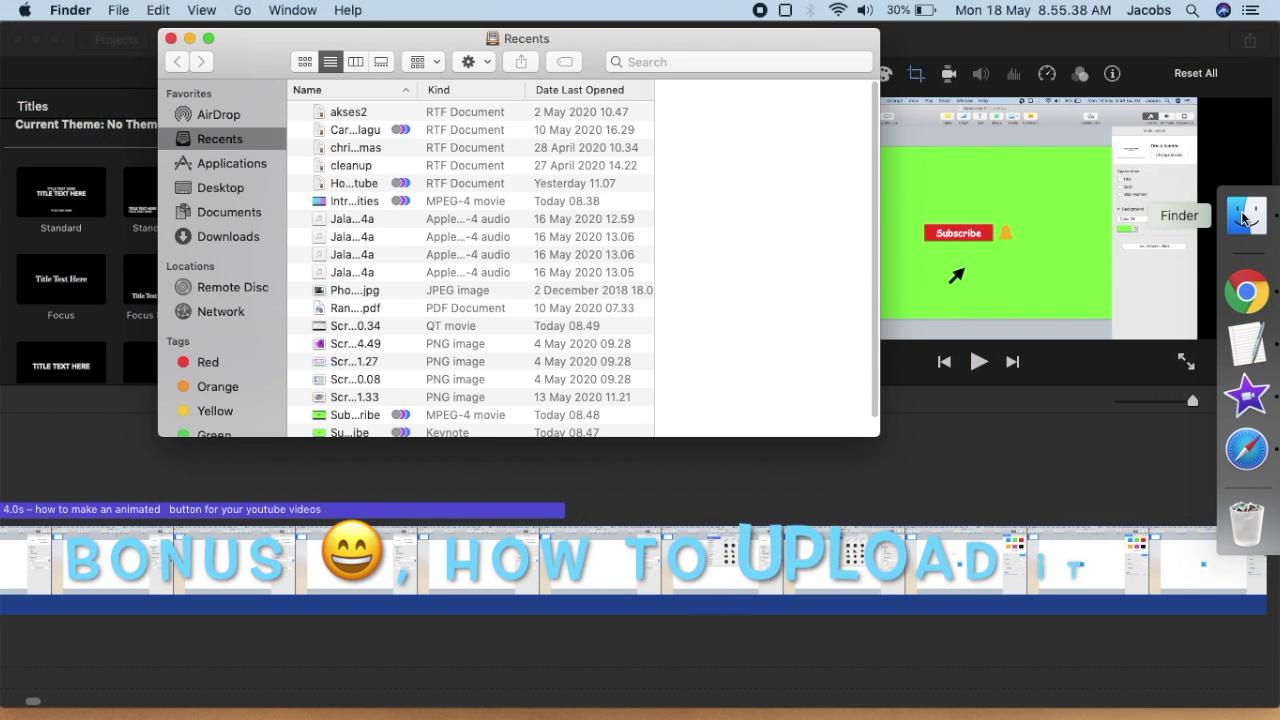
scroll(360, 383, "down", 1)
left_click(360, 401)
left_click_drag(360, 401, 860, 470)
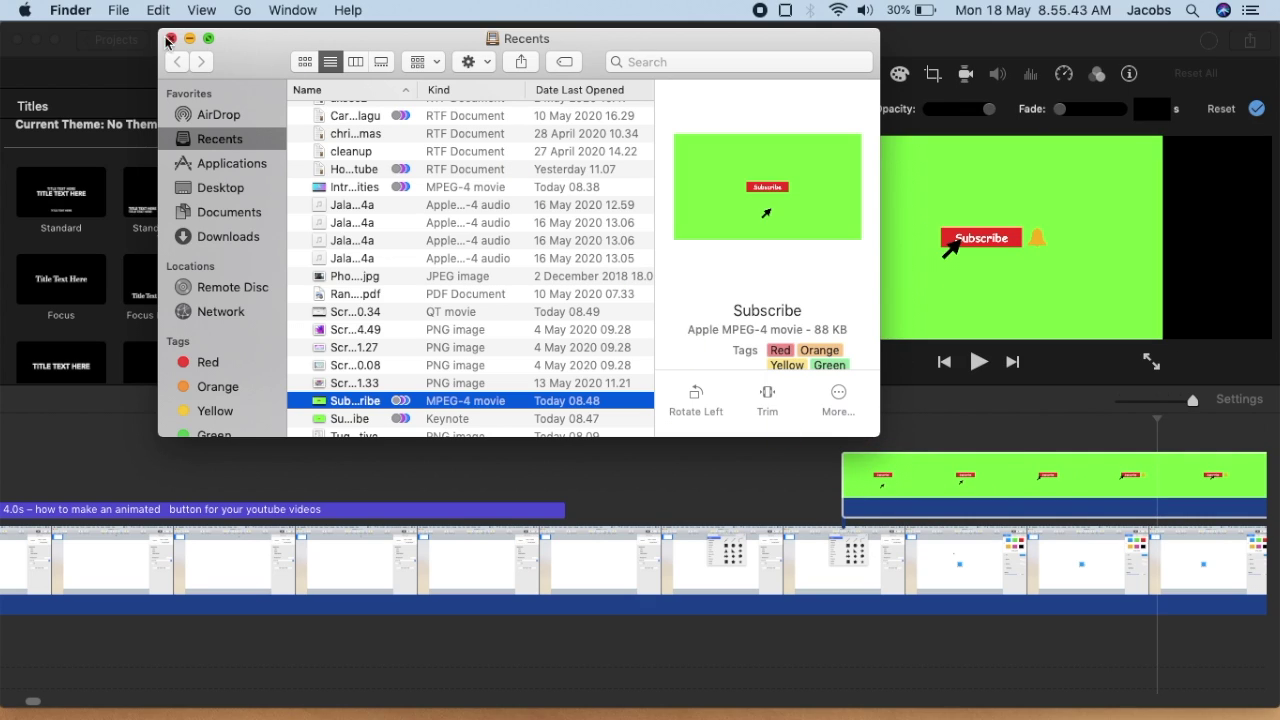
left_click(170, 40)
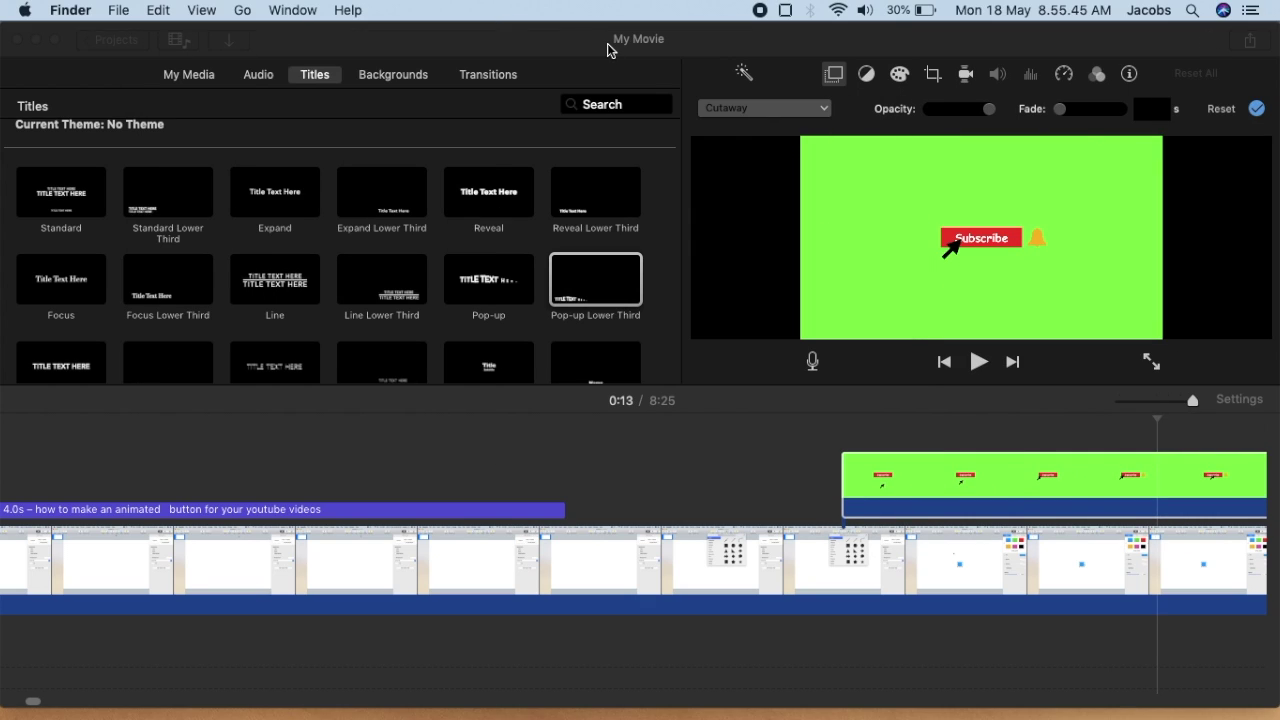
Set the Subscribe overlay to Green/Blue Screen and apply Crop to Fill with a smaller frame in the picture's upper-left corner.
left_click(757, 110)
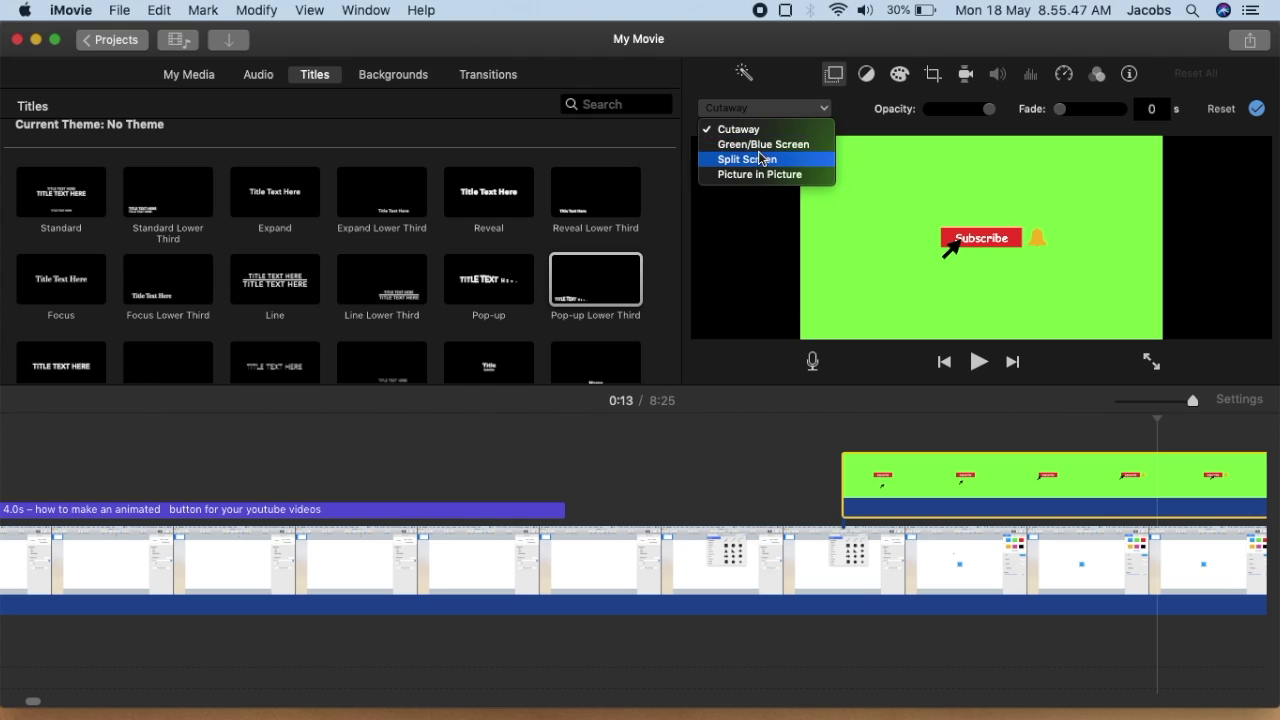
left_click(761, 147)
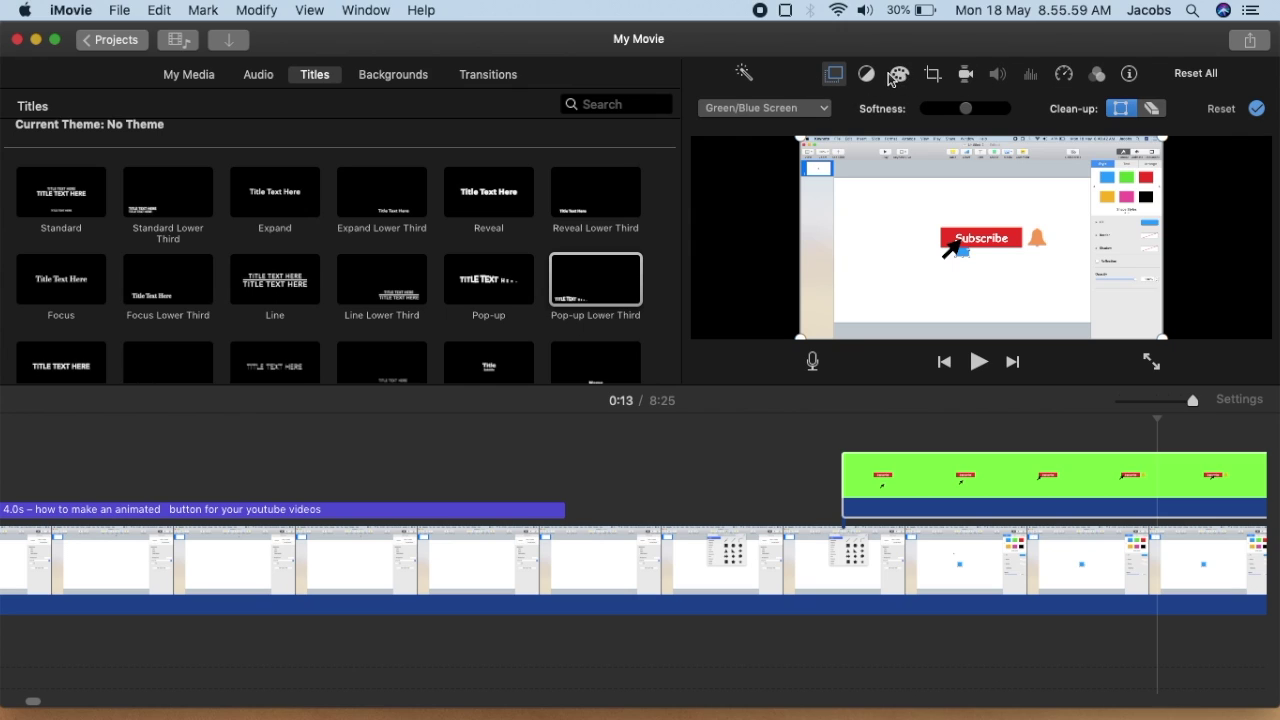
left_click(932, 76)
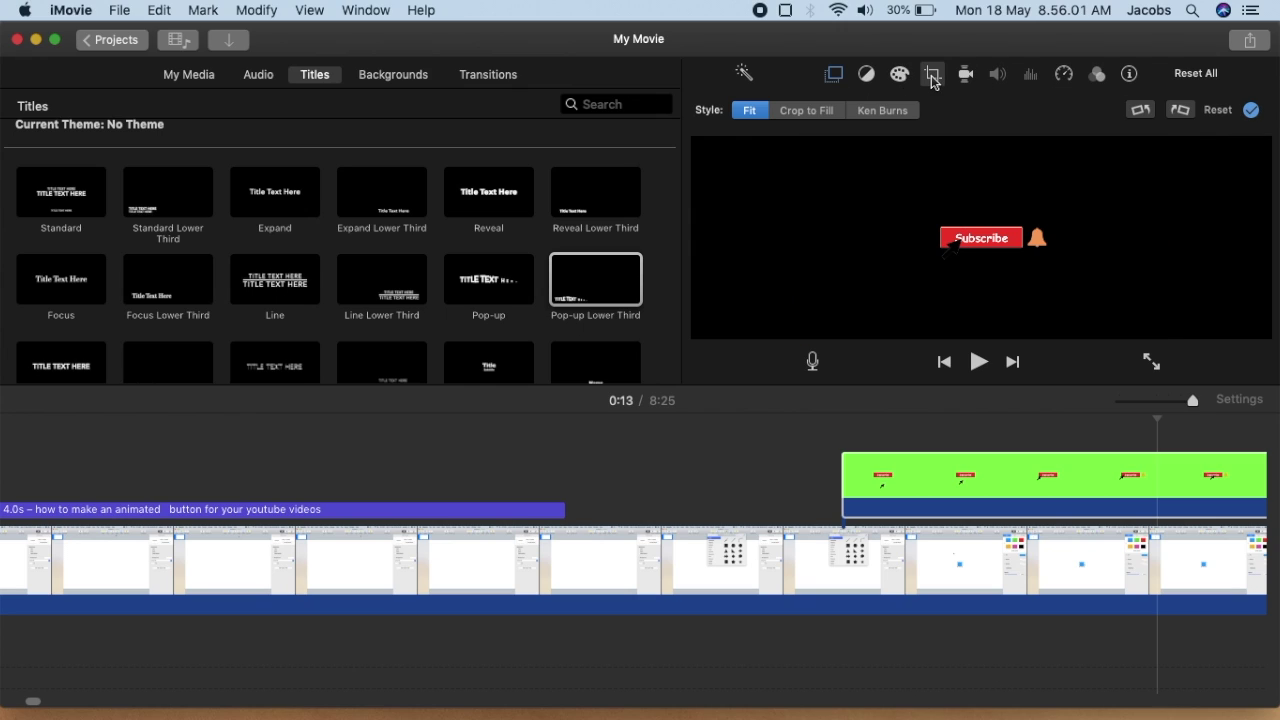
left_click(806, 111)
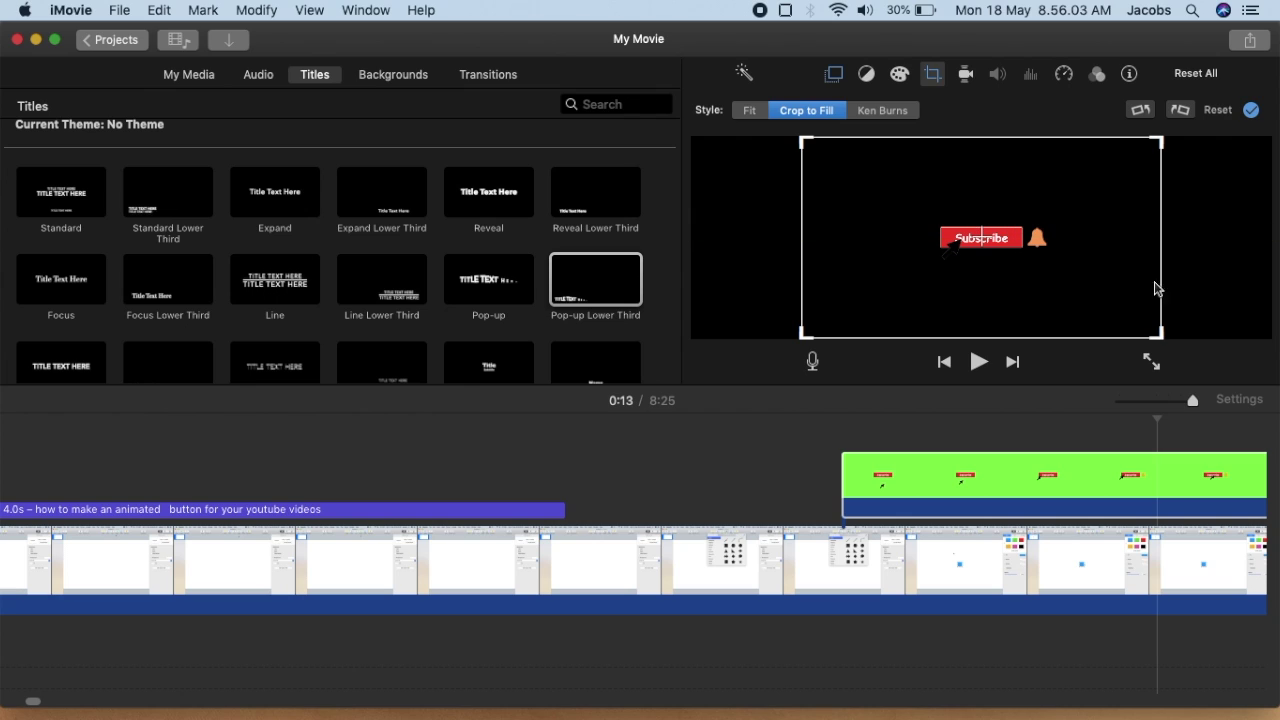
left_click_drag(1160, 332, 1086, 214)
left_click_drag(1034, 257, 987, 224)
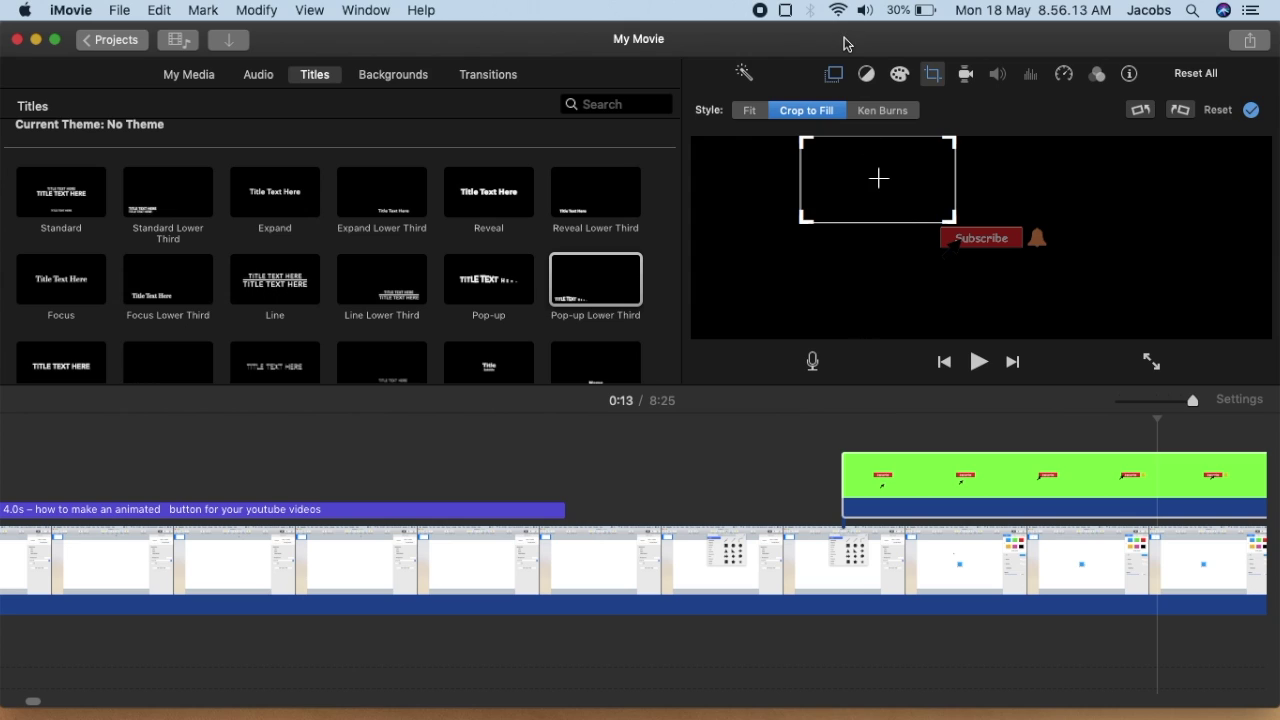
left_click(1251, 111)
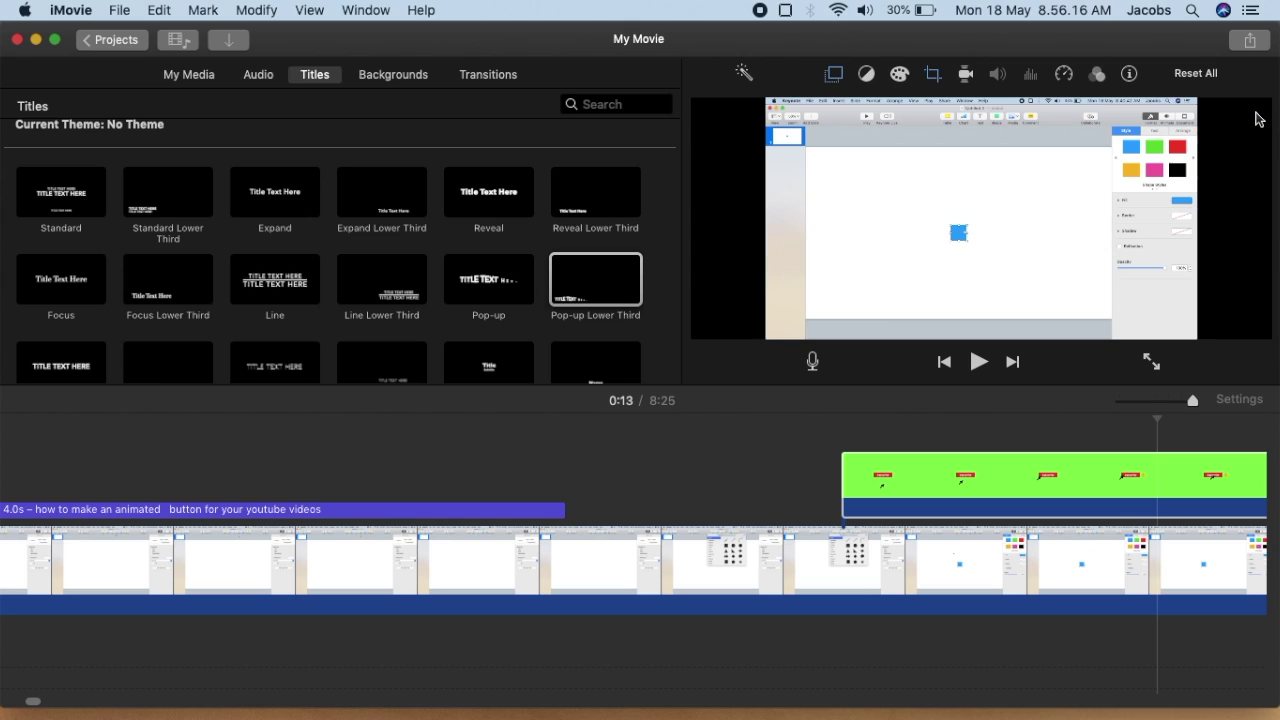
Reposition the overlay's crop frame so that it surrounds the Subscribe button and the bell.
left_click(824, 509)
key("space")
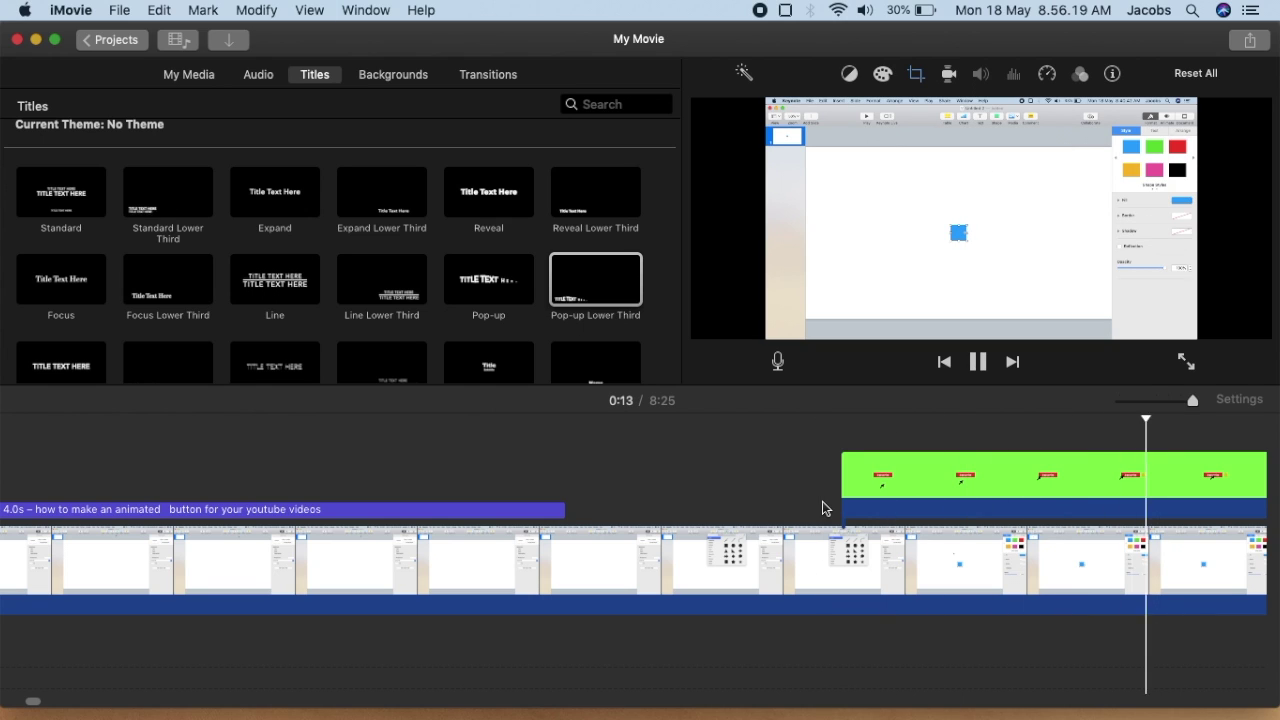
left_click(949, 487)
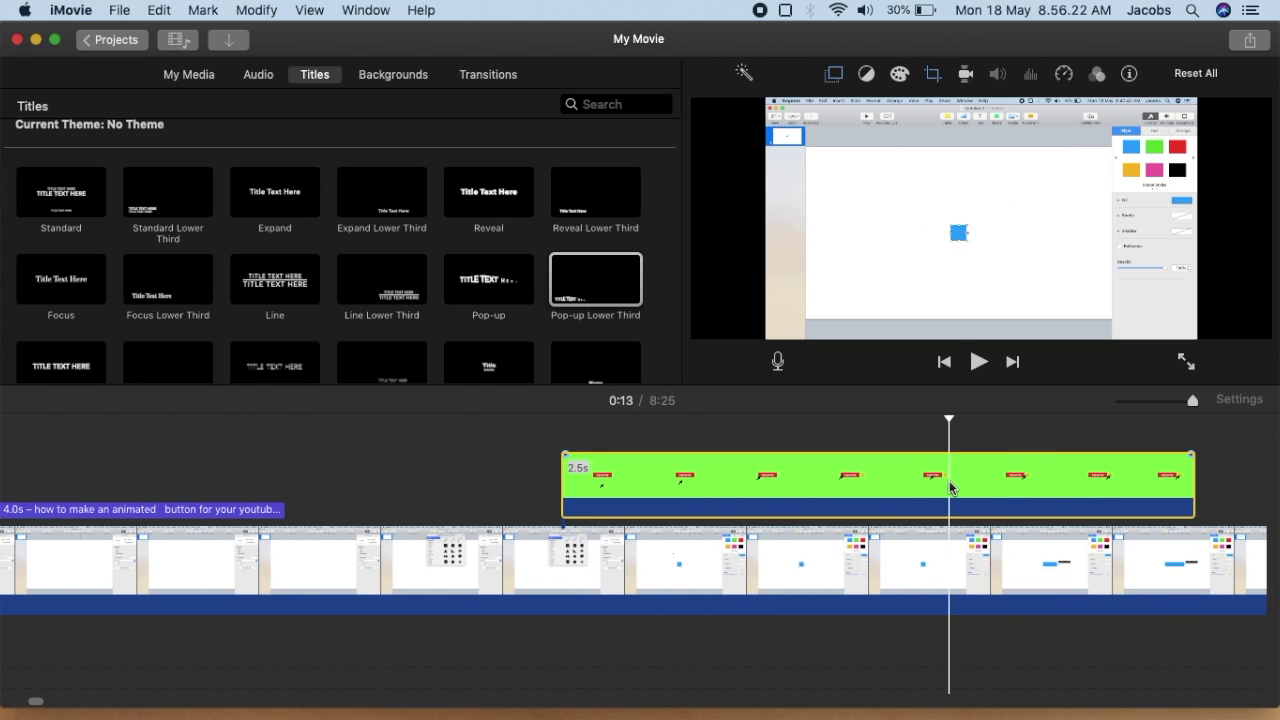
left_click(1097, 74)
left_click(900, 80)
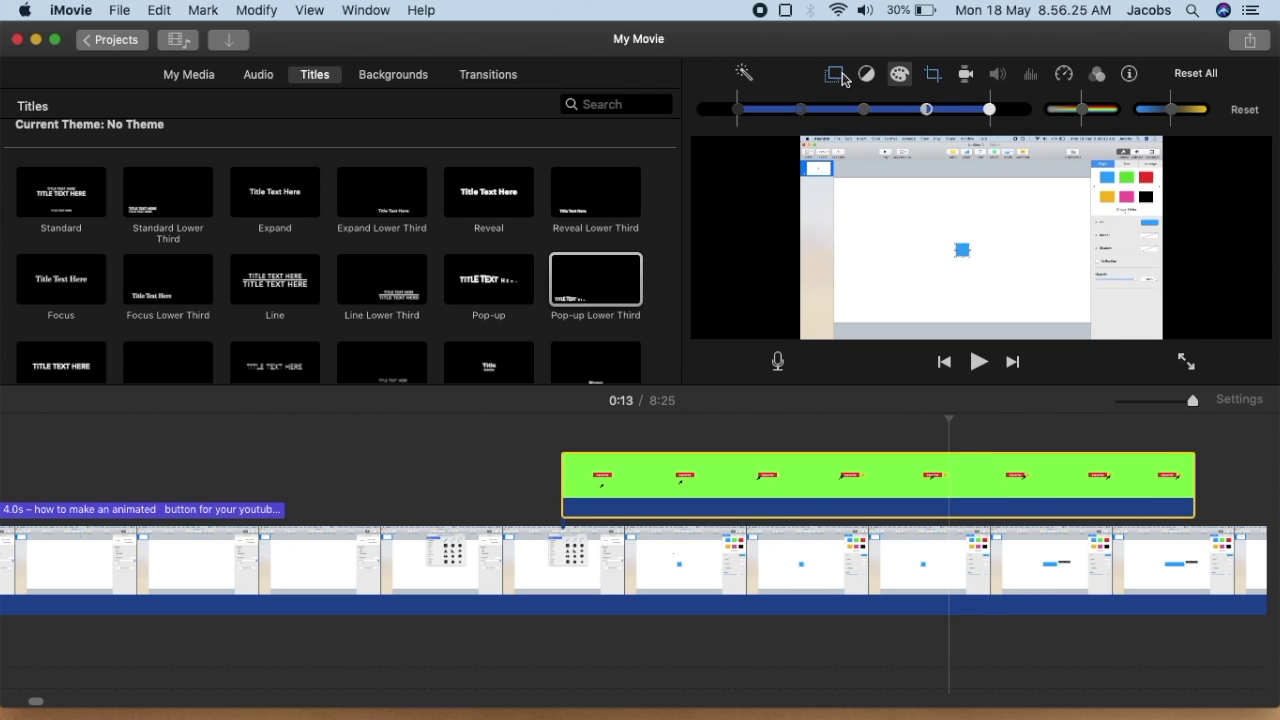
left_click(840, 78)
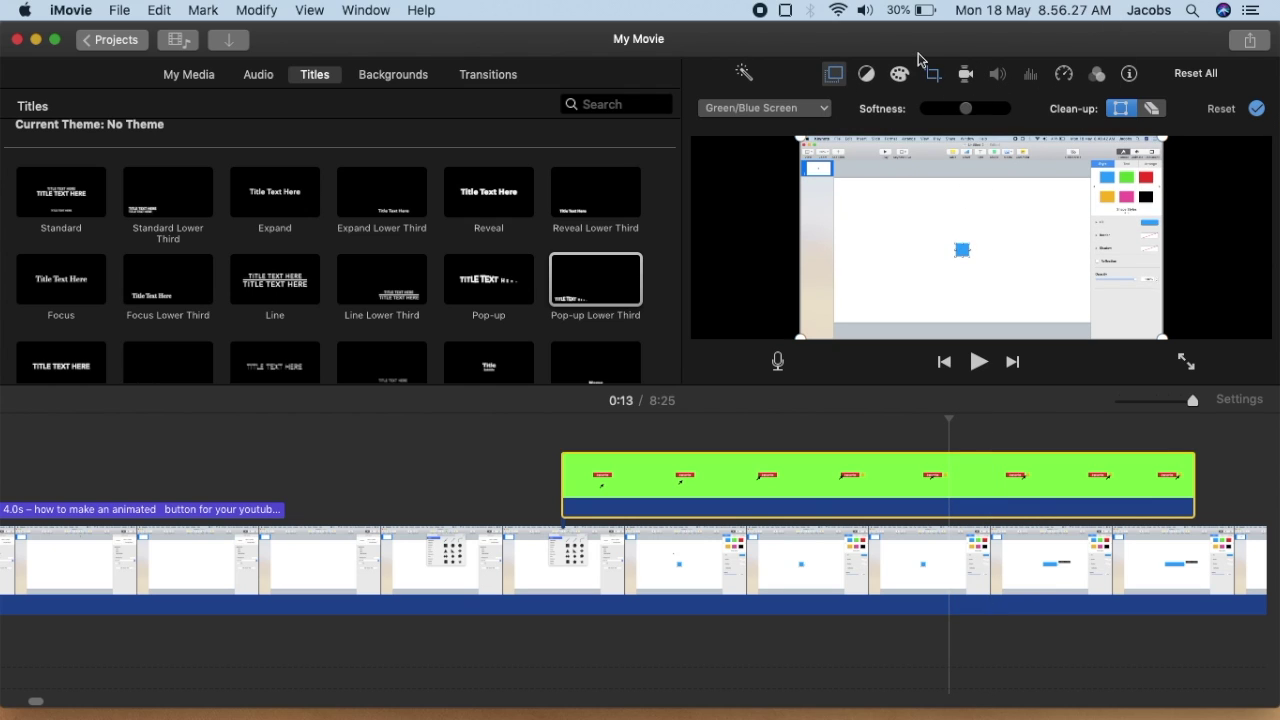
left_click(933, 77)
left_click_drag(950, 188, 1064, 240)
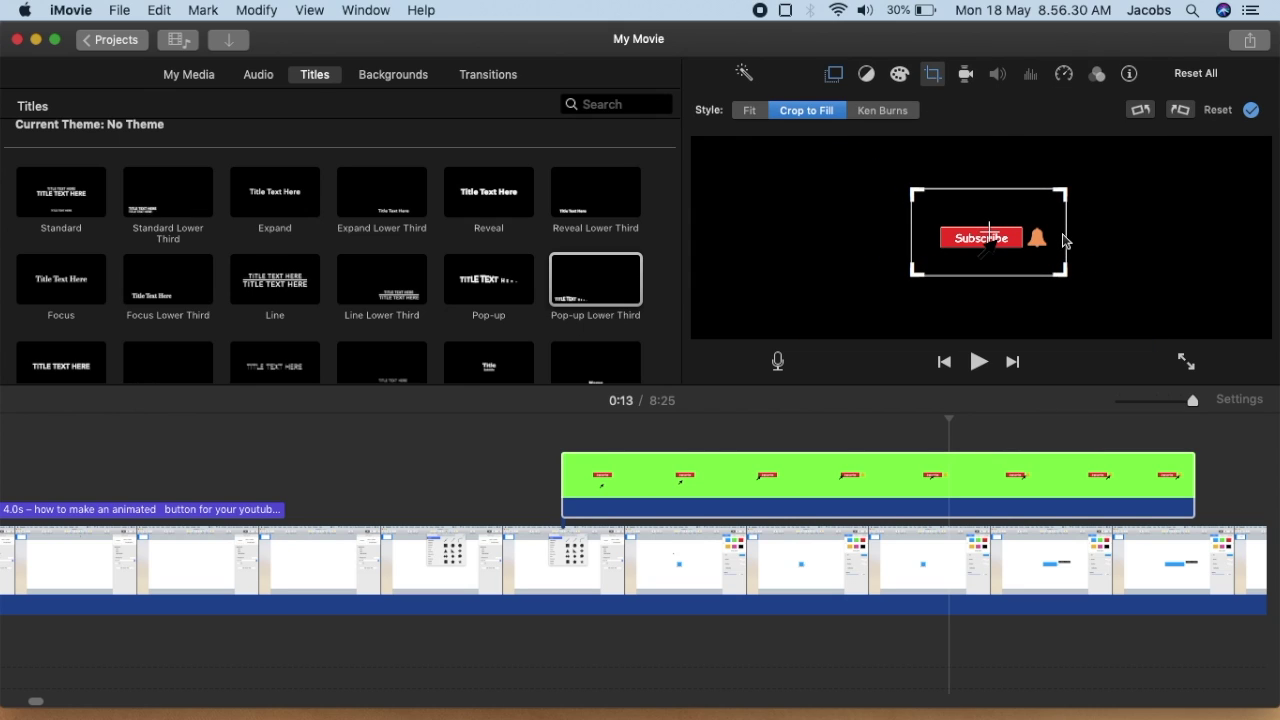
Play back the cropped Subscribe overlay on top of the main clip.
left_click(985, 455)
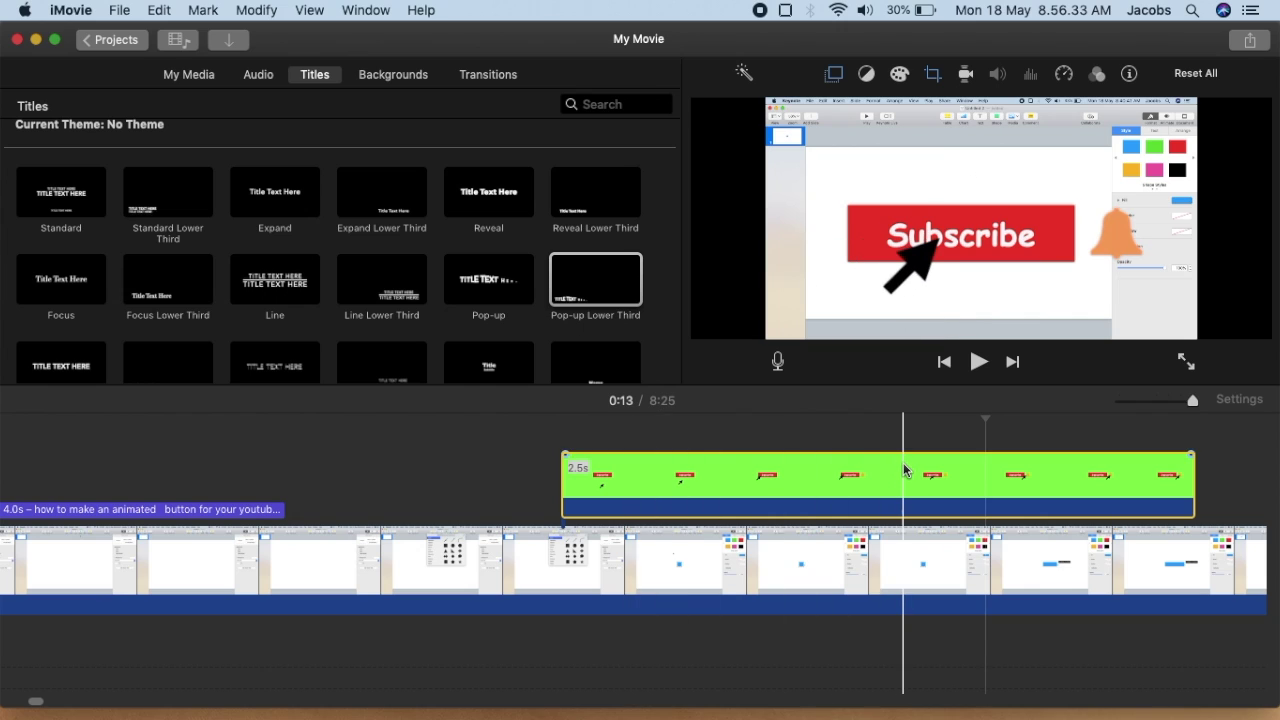
key("space")
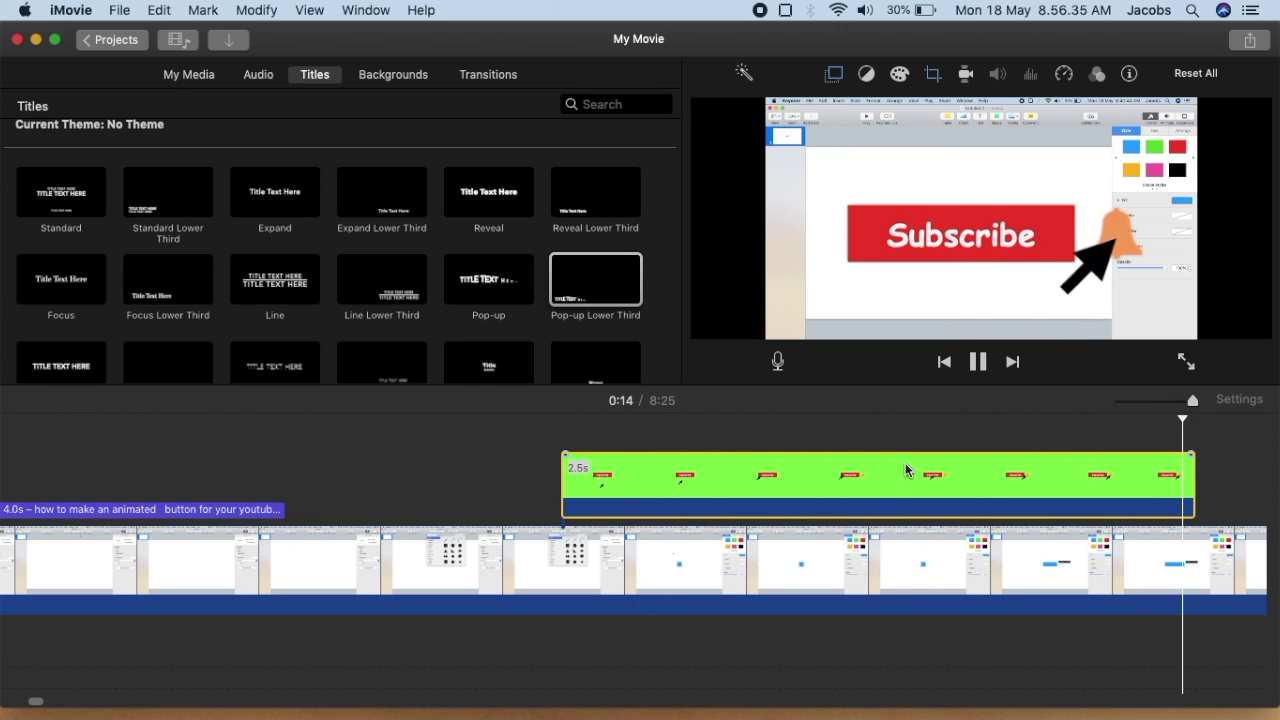
key("space")
scroll(629, 471, "right", 8)
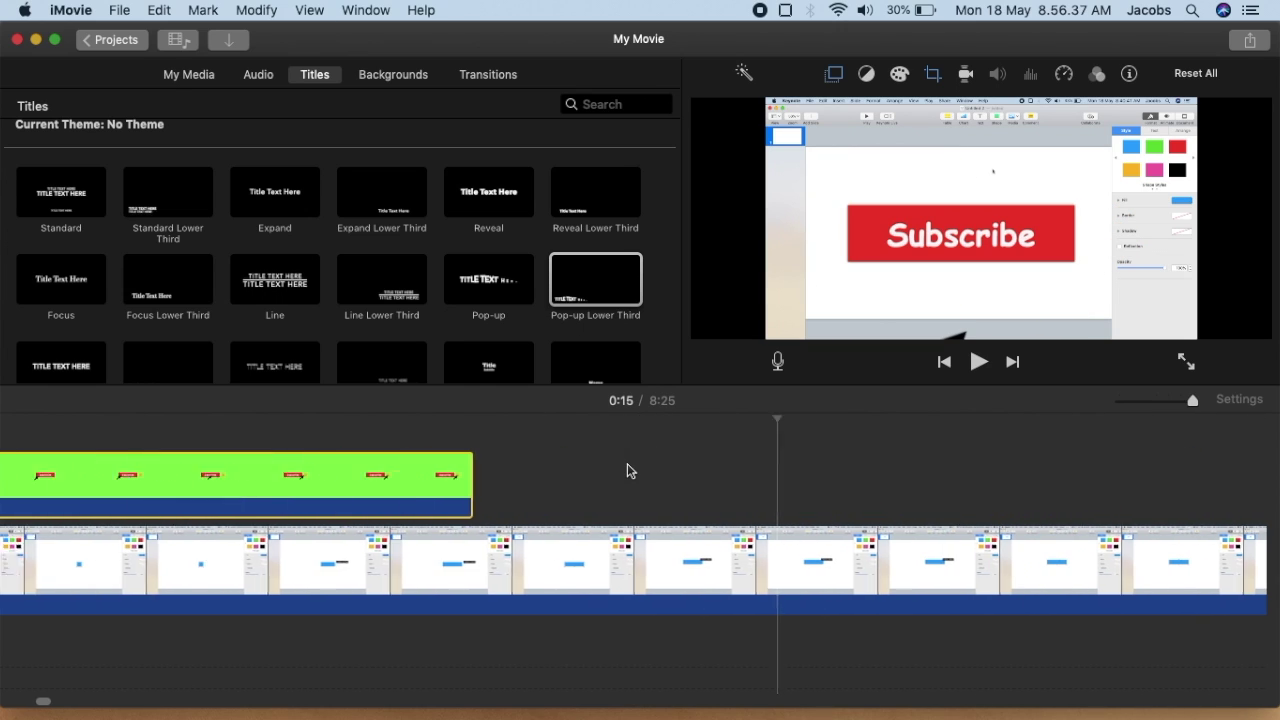
Move the Subscribe clip into the main video track, between the intro and the titled screen recording.
scroll(628, 471, "left", 6)
scroll(628, 471, "left", 6)
left_click_drag(972, 480, 307, 436)
scroll(306, 434, "left", 8)
left_click_drag(852, 452, 287, 560)
Play back the Subscribe clip in its main-track position through to the opening title of the screen recording.
key("space")
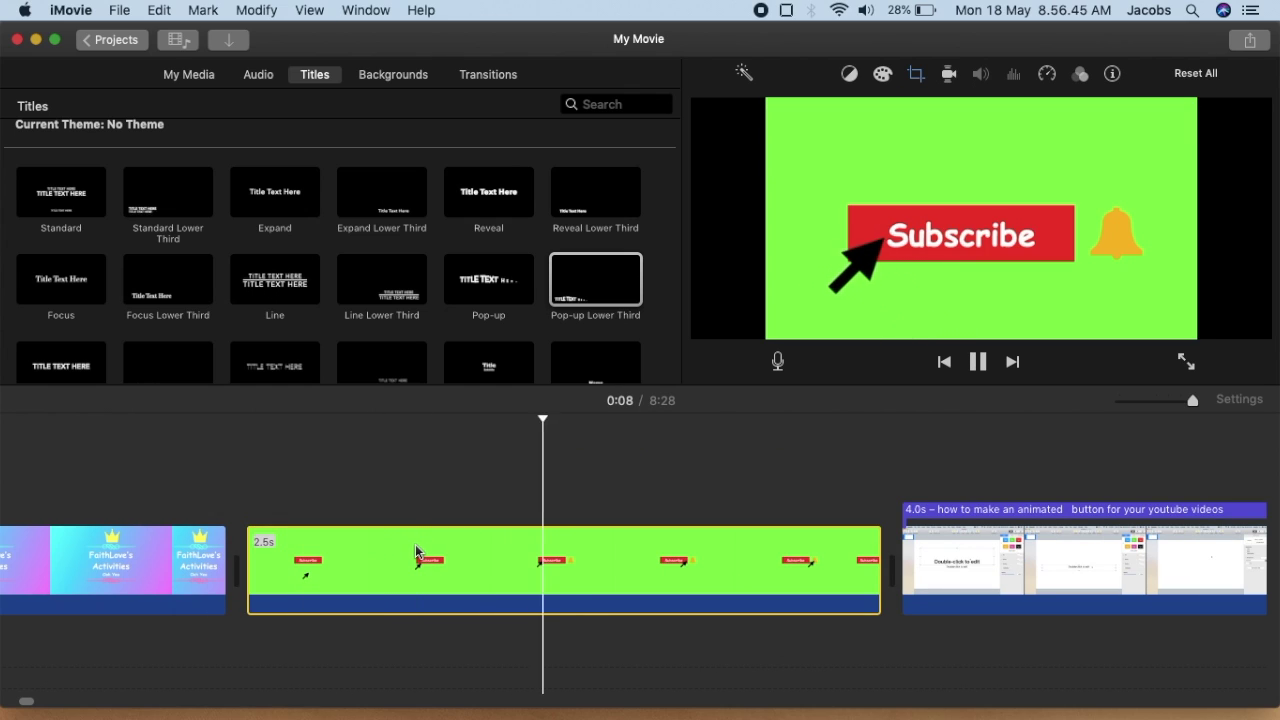
key("space")
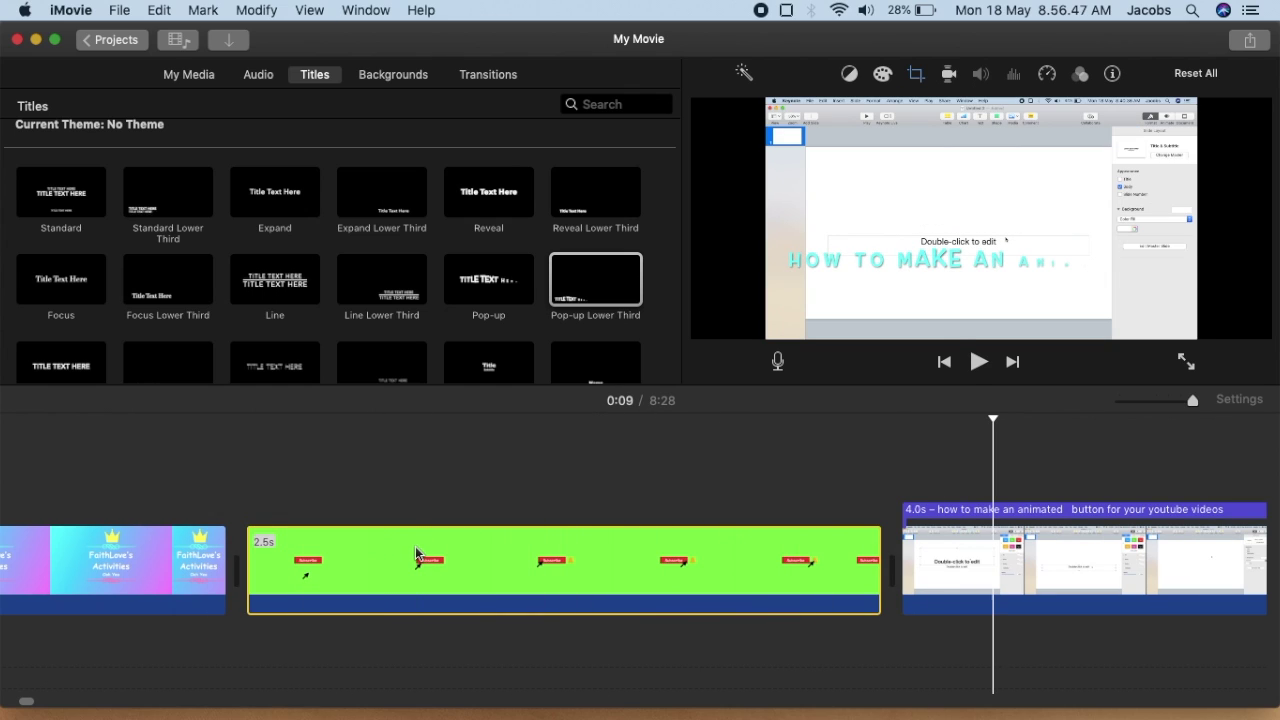
mouse_move(421, 567)
left_mouse_down()
mouse_move(514, 440)
mouse_move(566, 434)
mouse_move(415, 572)
left_mouse_up()
key("space")
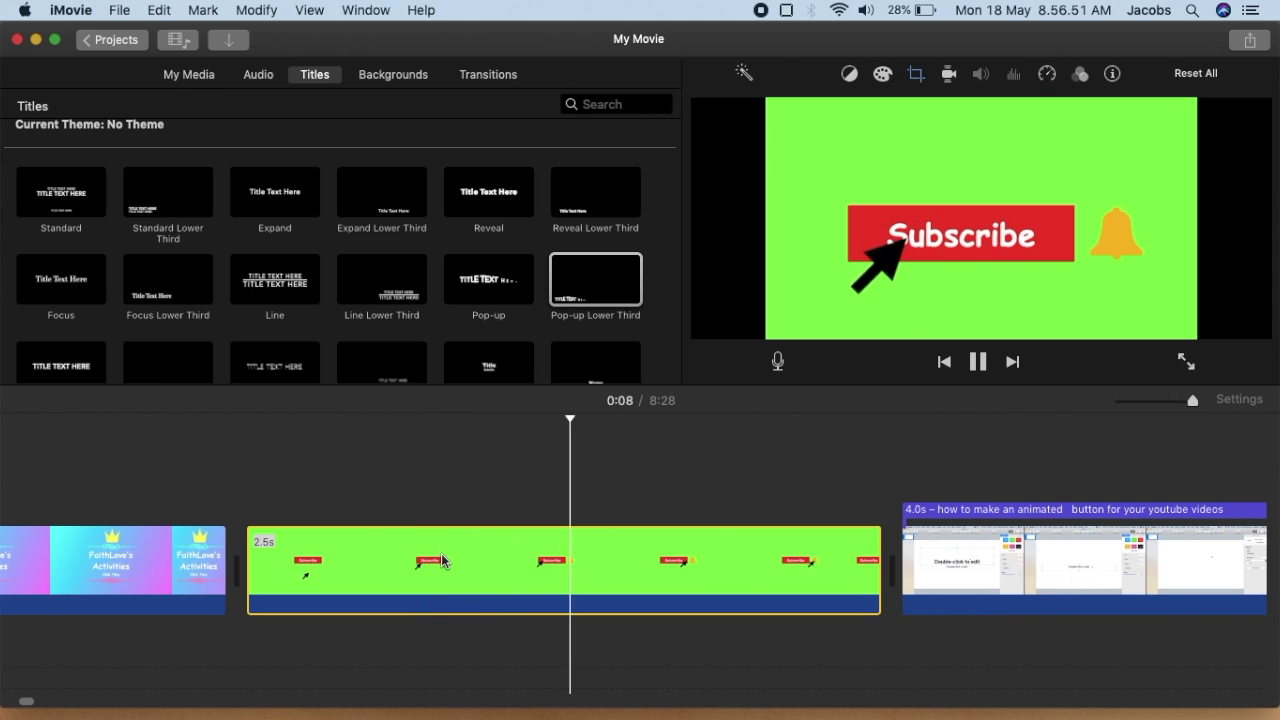
scroll(441, 561, "right", 3)
scroll(441, 561, "right", 10)
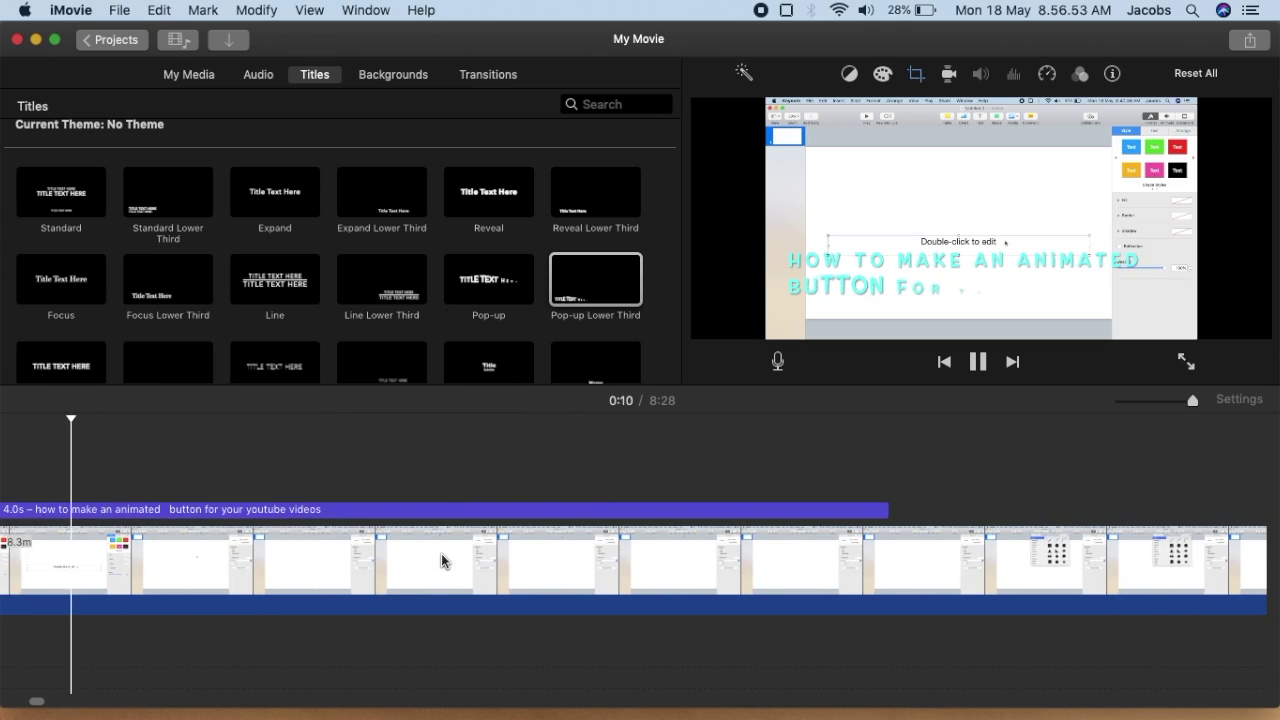
key("space")
Add the Subscribe MPEG-4 movie from Finder's recent files as an overlay above the screen recording, starting about 0:24, and close the file window.
scroll(443, 560, "right", 5)
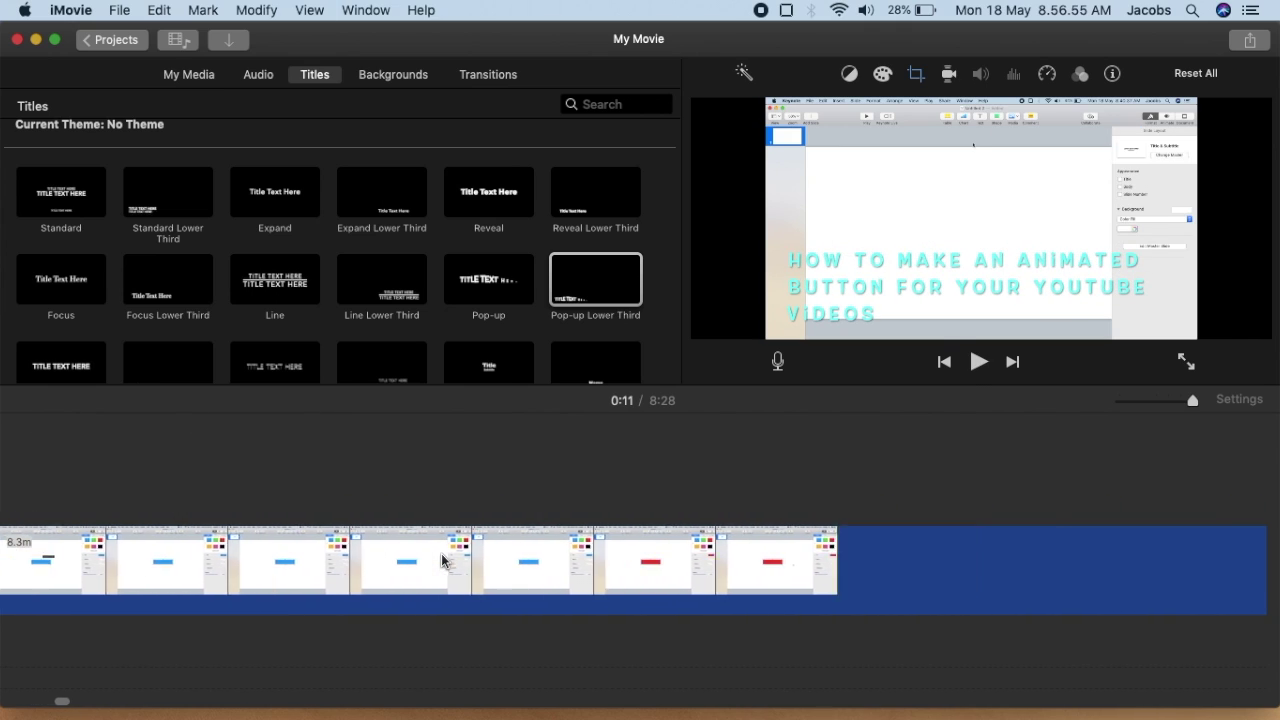
mouse_move(1270, 171)
left_click(1240, 218)
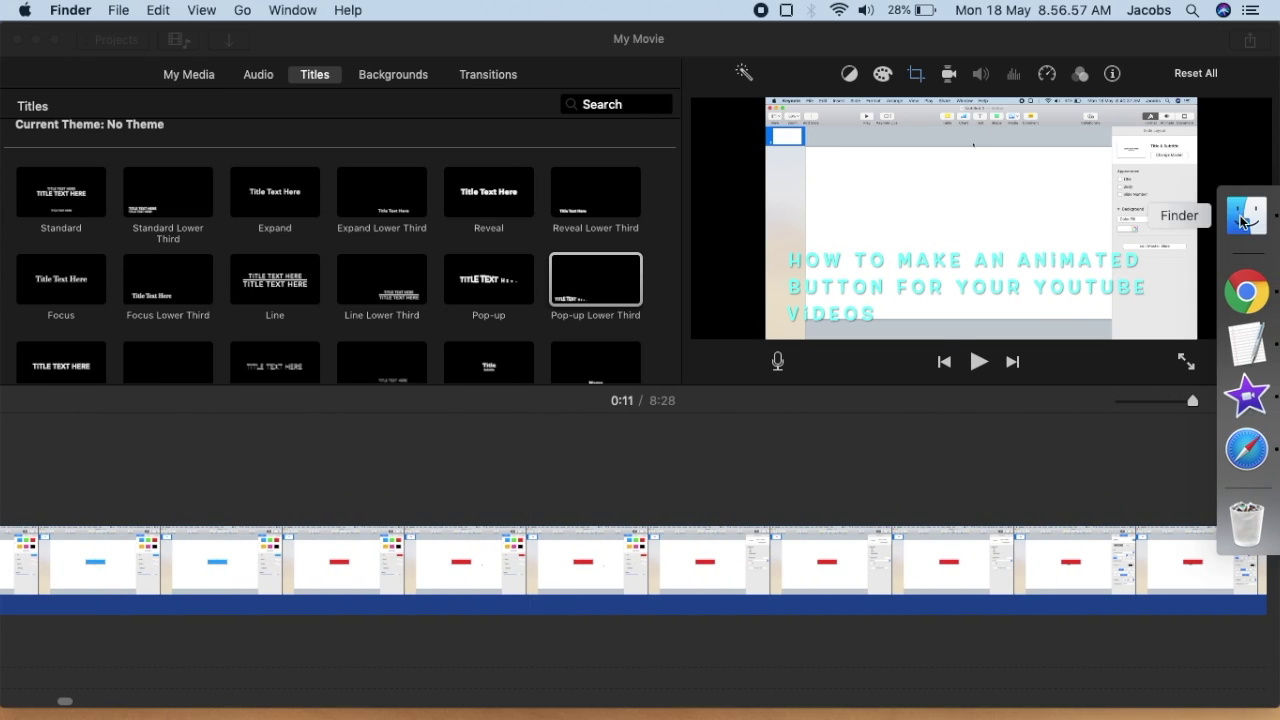
scroll(373, 428, "down", 2)
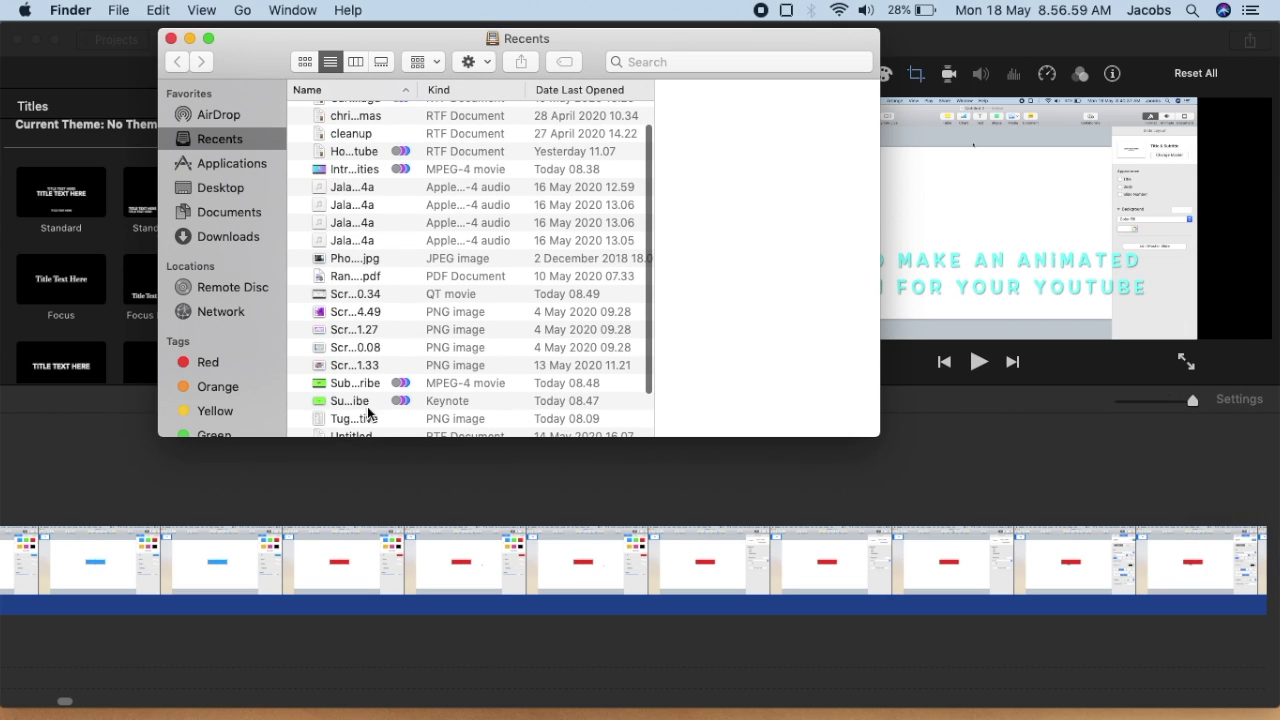
left_click(365, 400)
left_click_drag(358, 383, 558, 507)
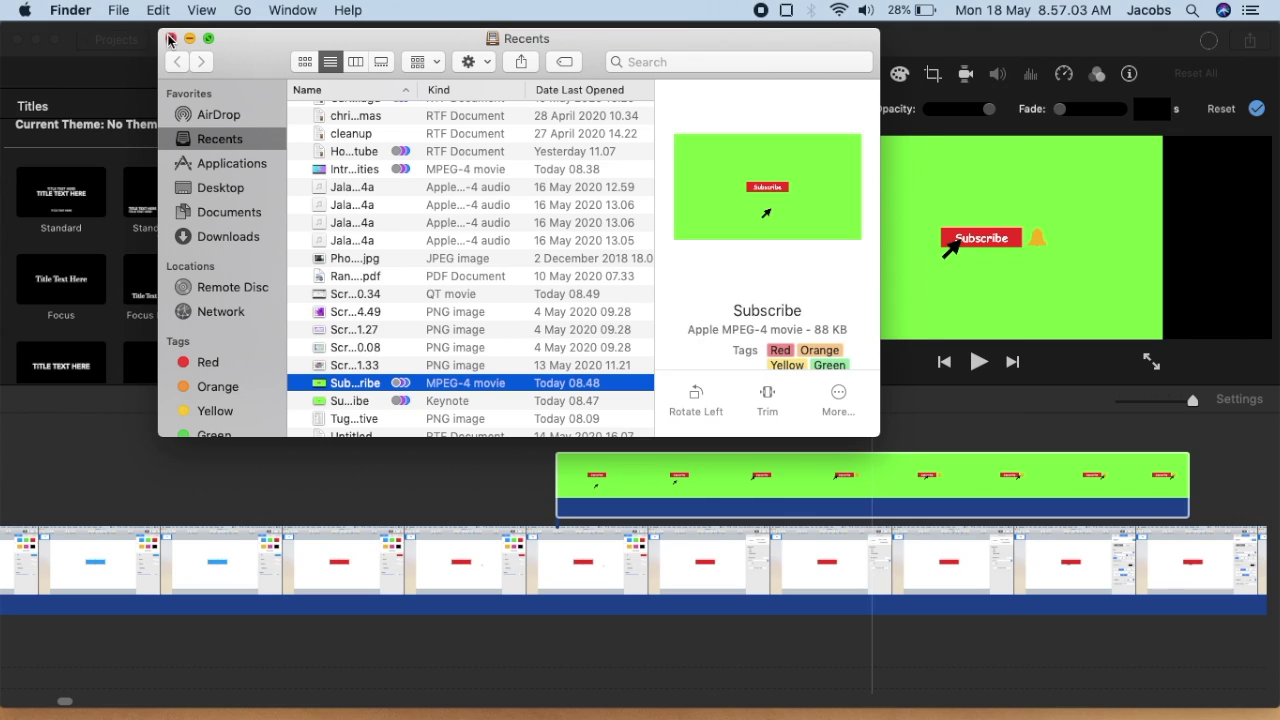
left_click(170, 38)
Set the new Subscribe overlay to Green/Blue Screen and play it back over the screen recording.
left_click(805, 108)
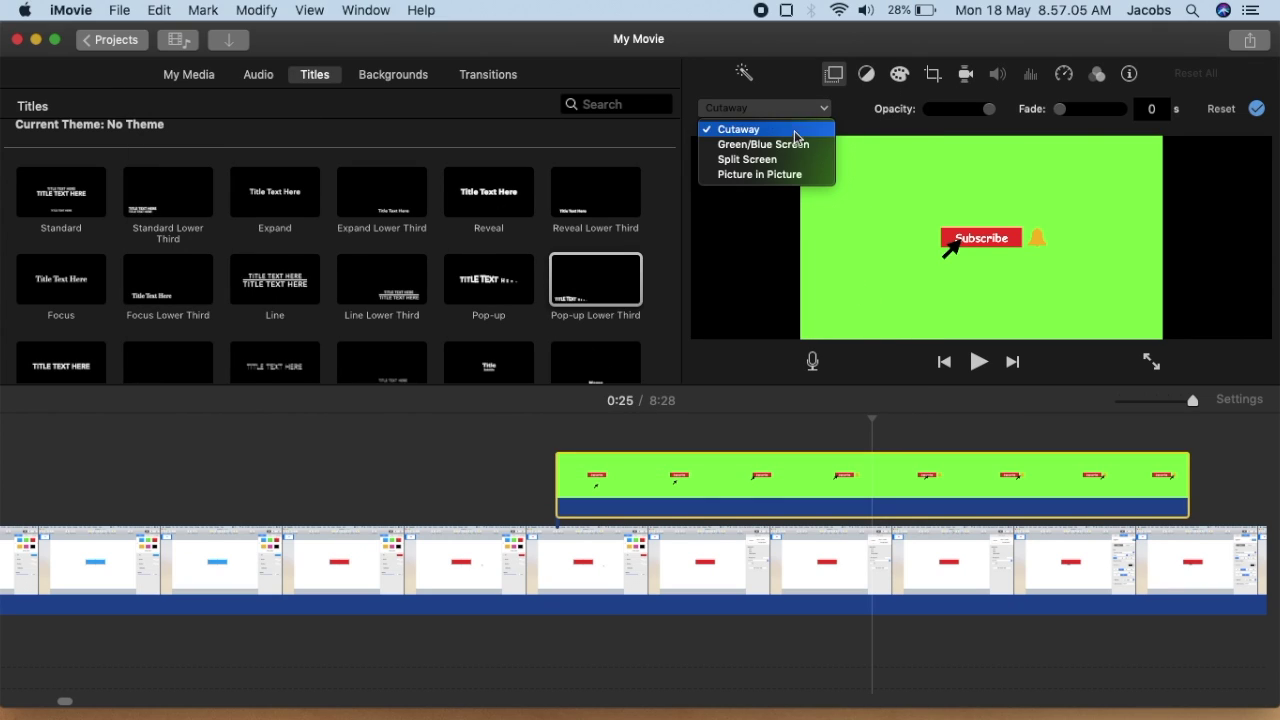
left_click(790, 151)
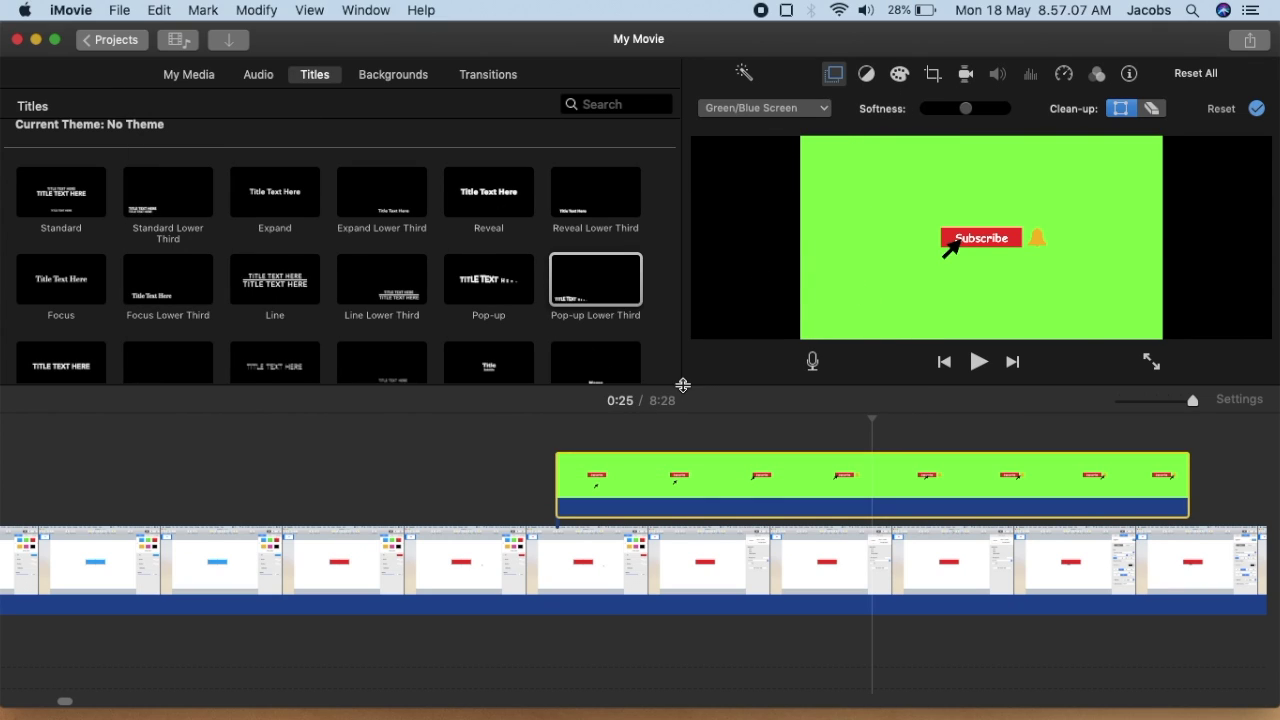
left_click(548, 447)
key("space")
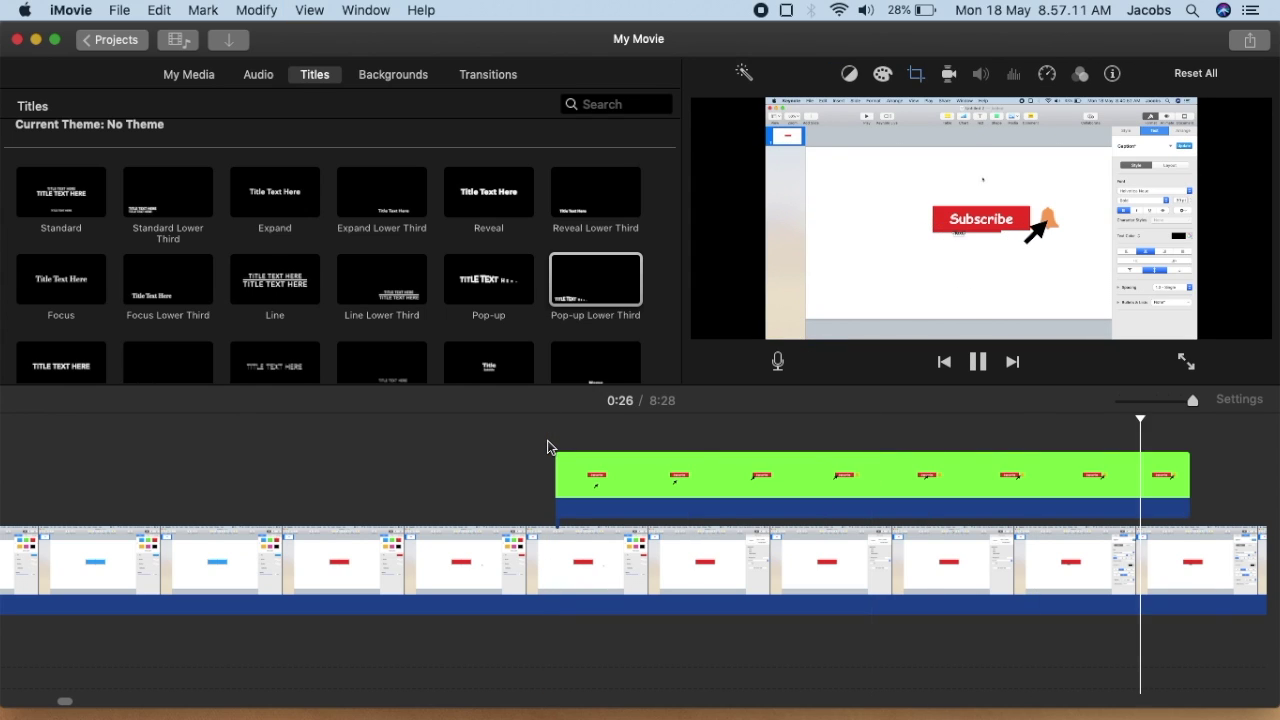
Add a short fade-in and fade-out to the Subscribe overlay and preview the fade.
left_click(643, 480)
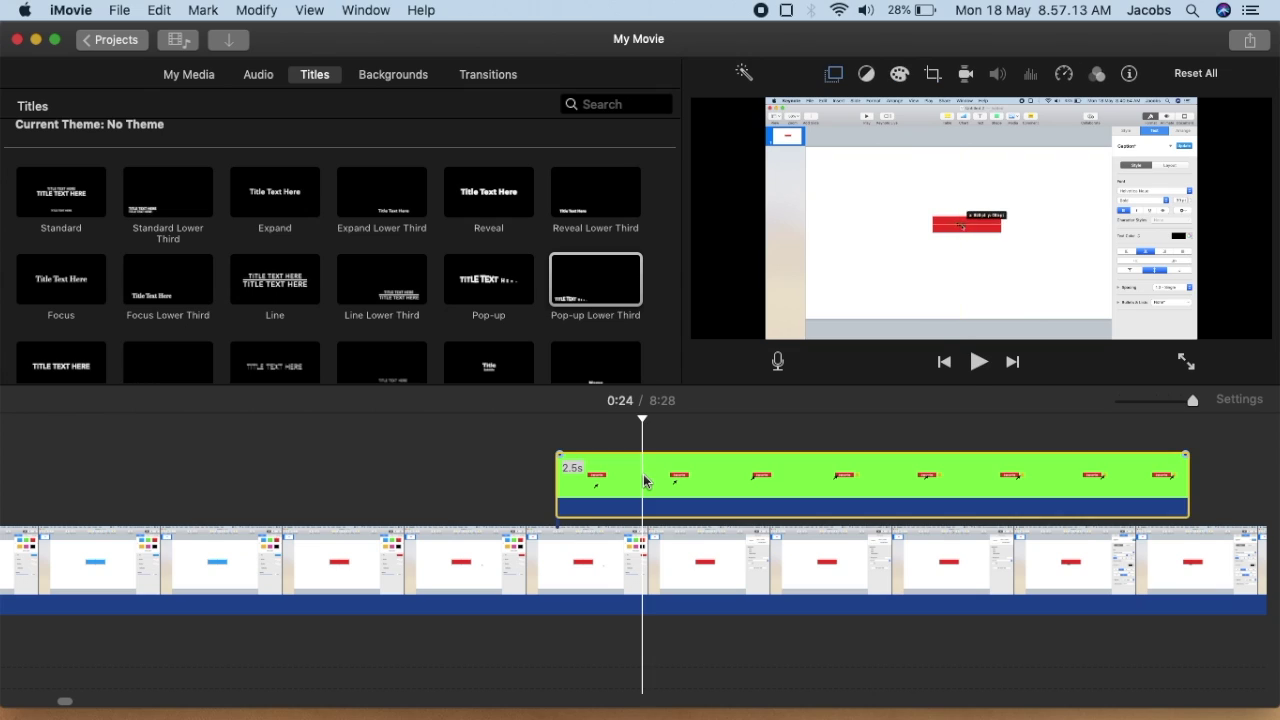
left_click_drag(549, 456, 560, 456)
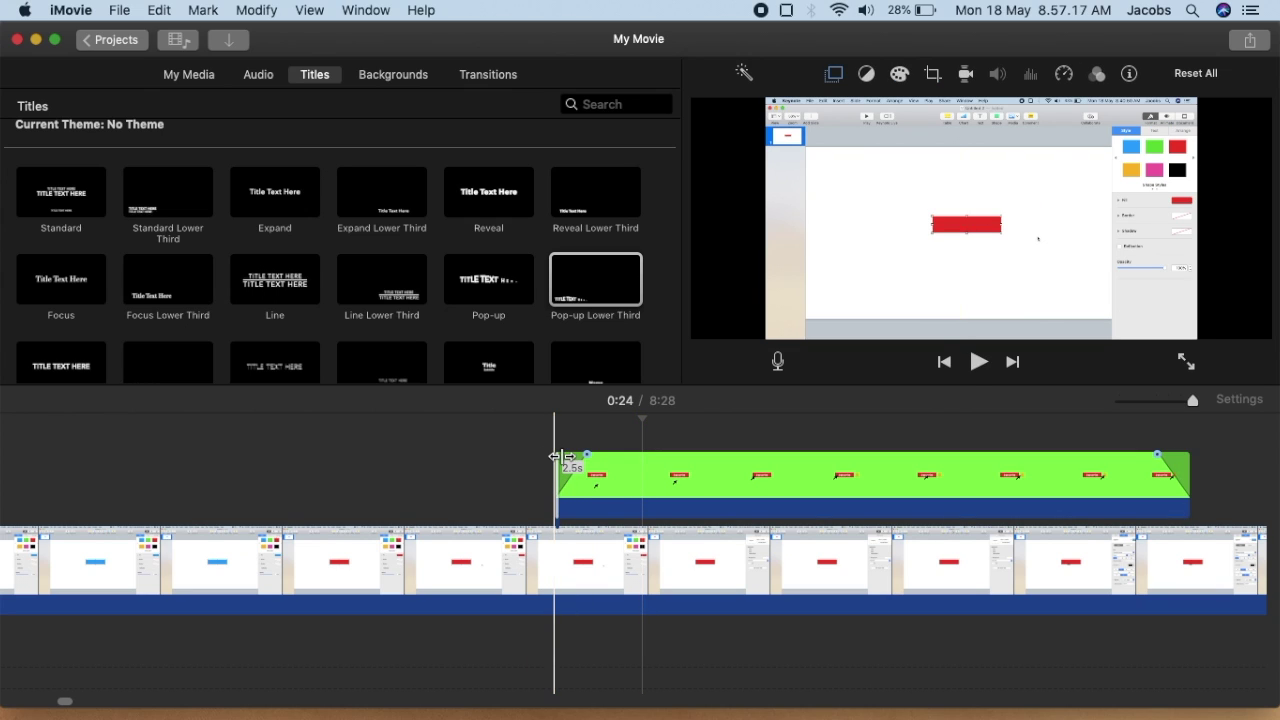
key("space")
key("space")
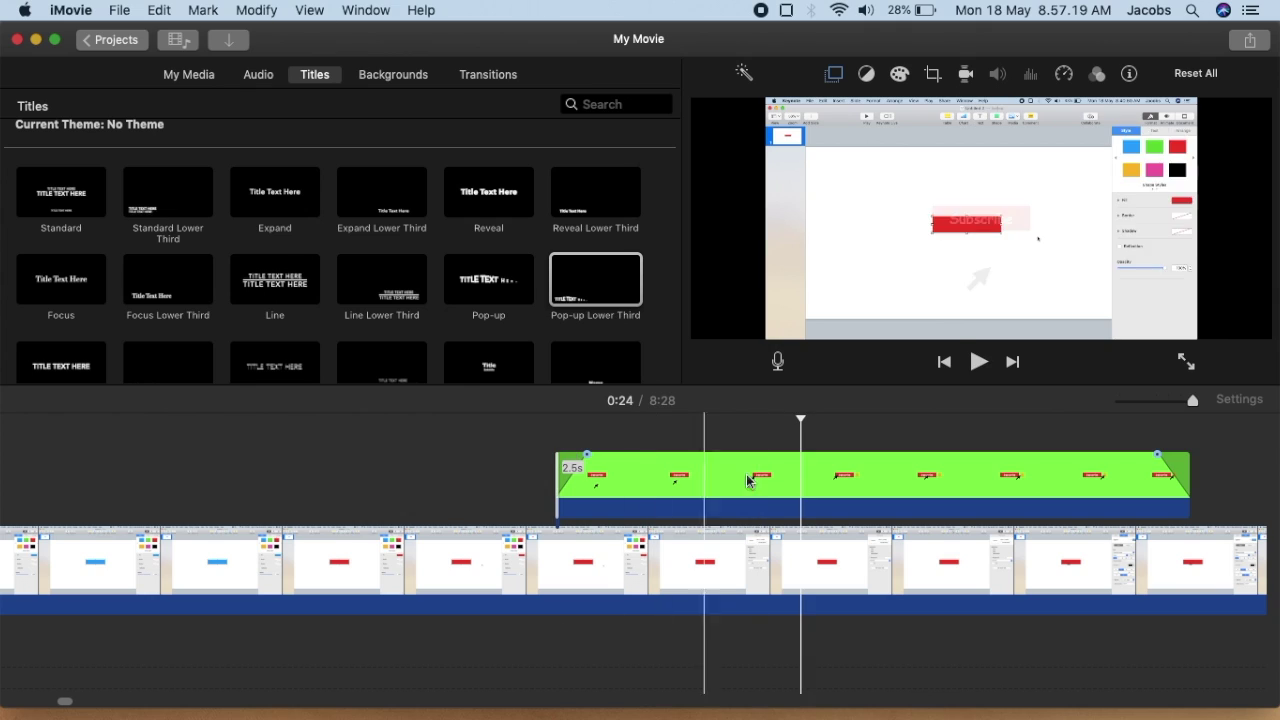
Crop the overlay with Crop to Fill so the enlarged Subscribe button sits in the picture's lower-left area, and play it back.
left_click(931, 75)
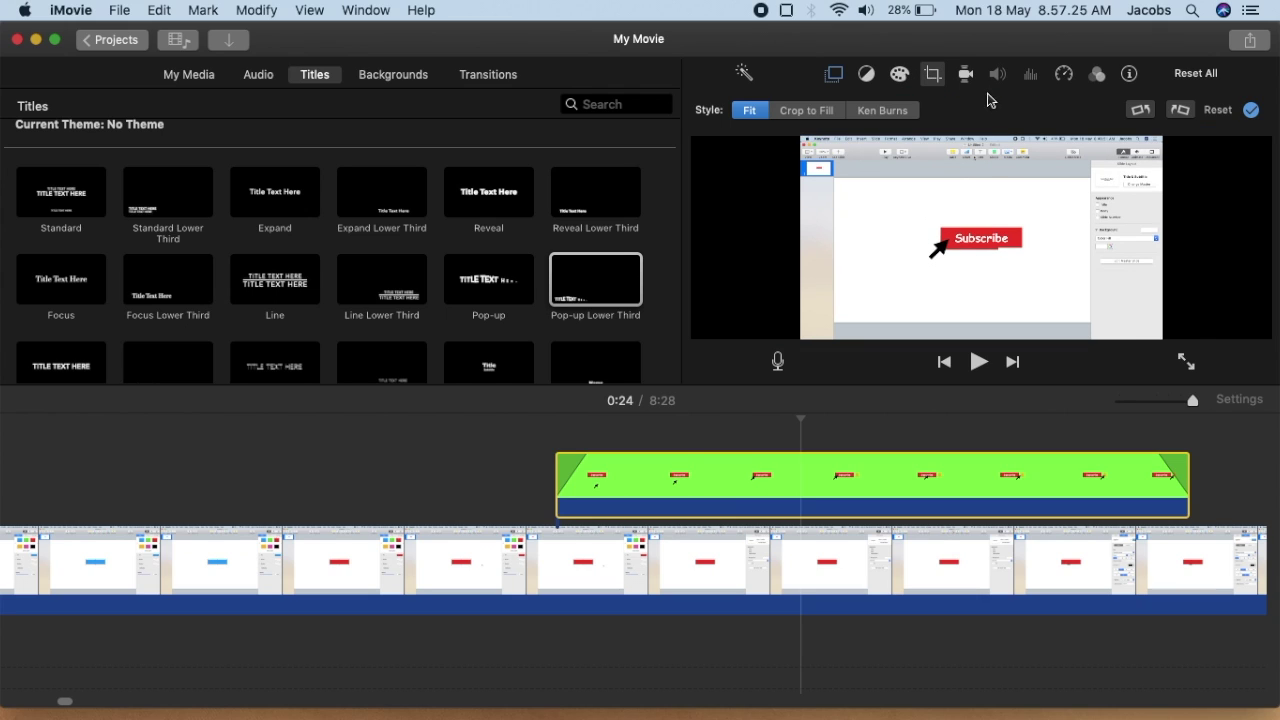
left_click(826, 112)
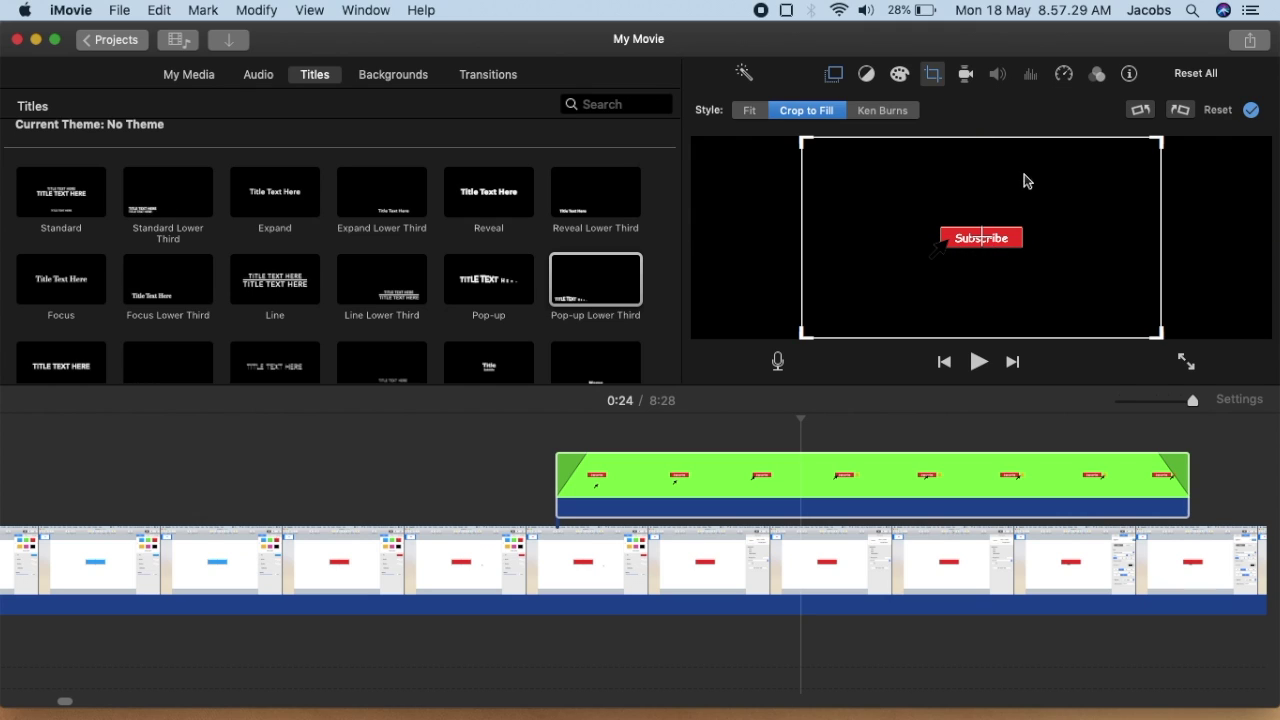
left_click_drag(1157, 333, 1030, 296)
left_click_drag(954, 220, 1106, 223)
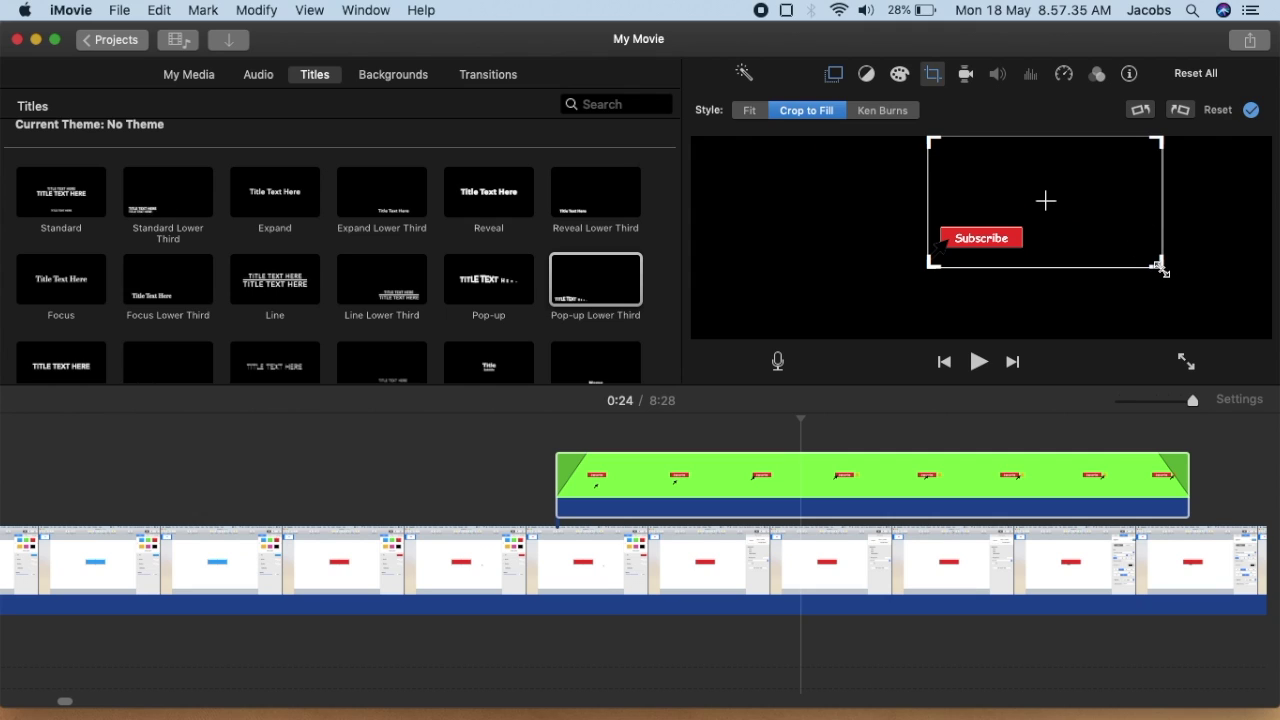
left_click_drag(1160, 268, 1178, 280)
left_click(975, 366)
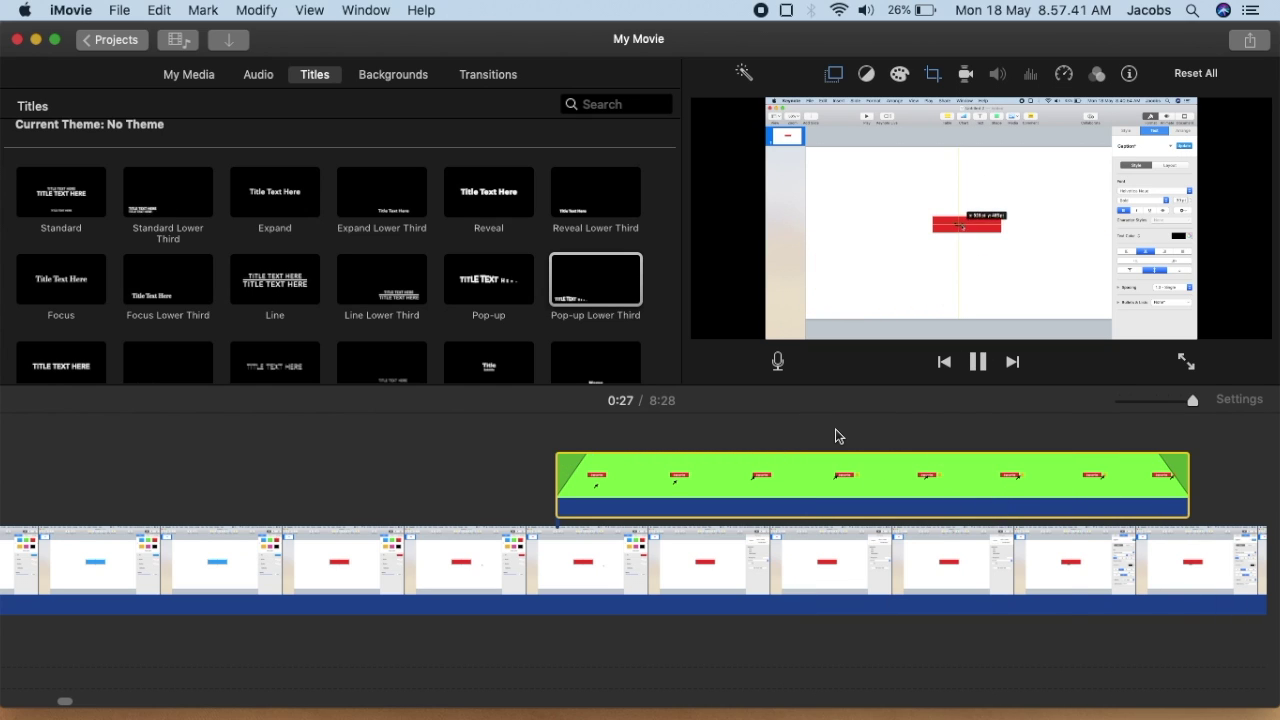
key("space")
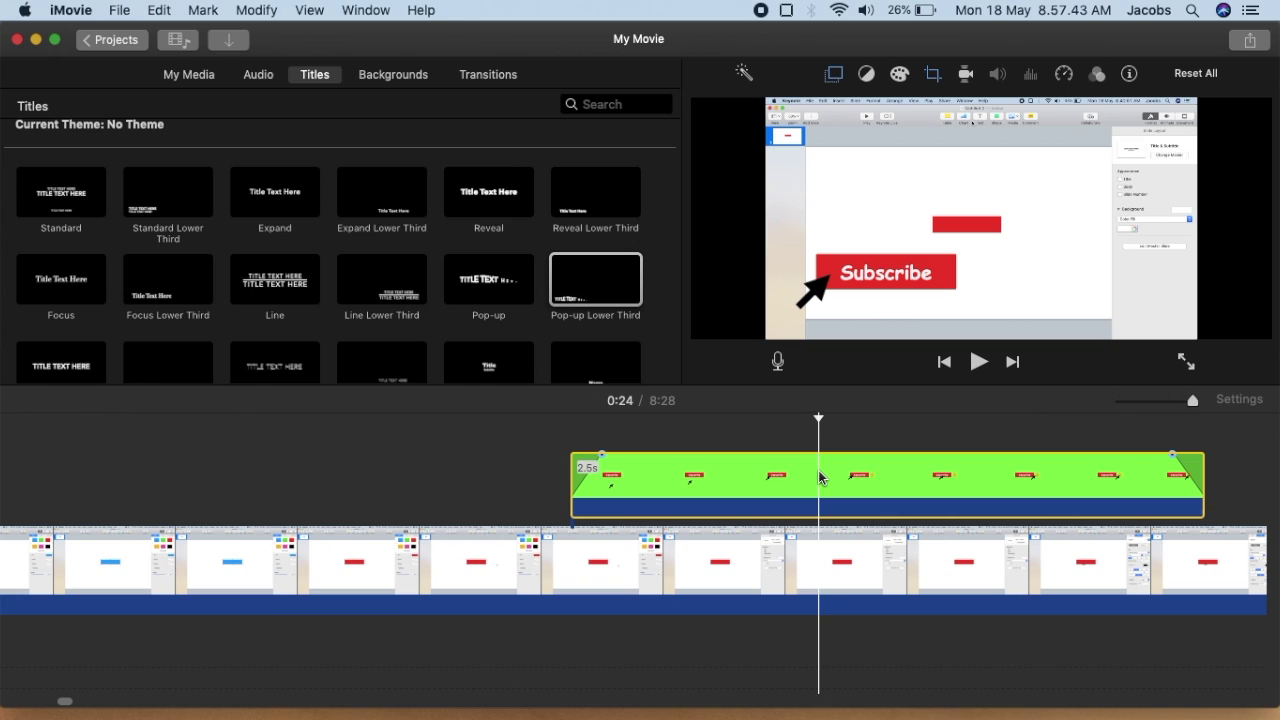
Copy the Subscribe overlay and paste it further along the screen recording, at about 0:54 and 1:15.
scroll(820, 477, "right", 10)
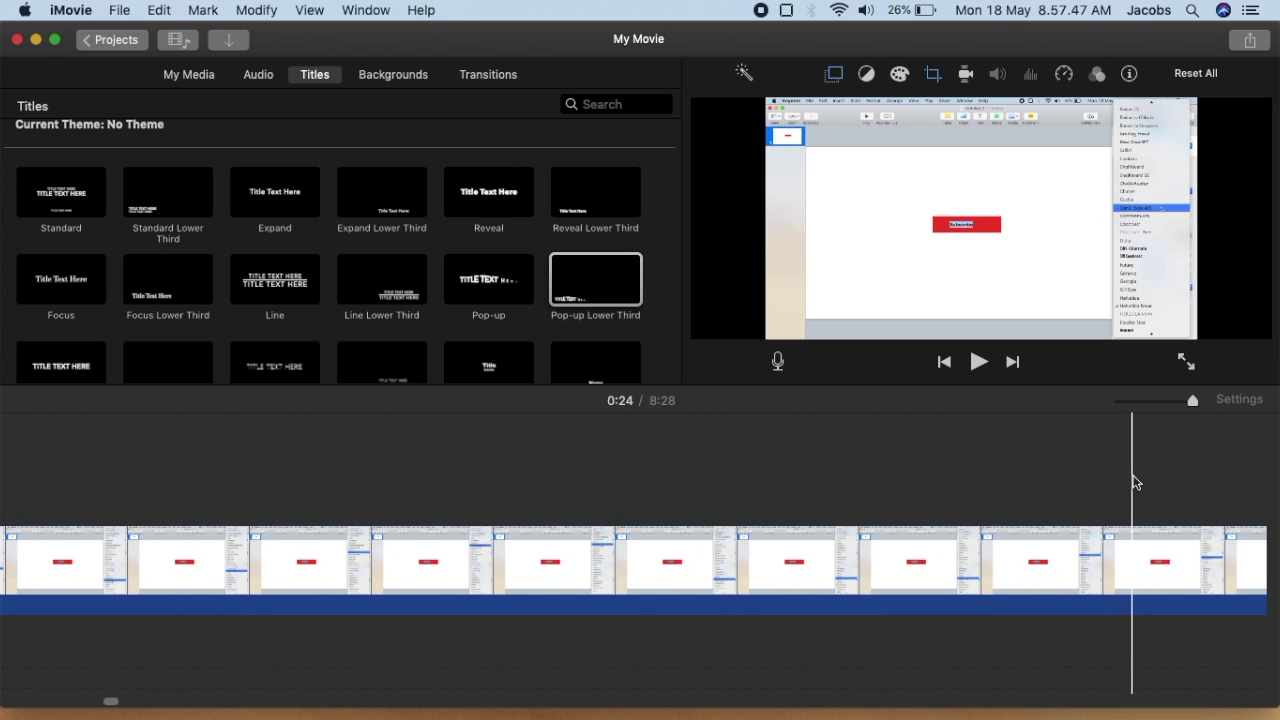
scroll(1134, 478, "right", 5)
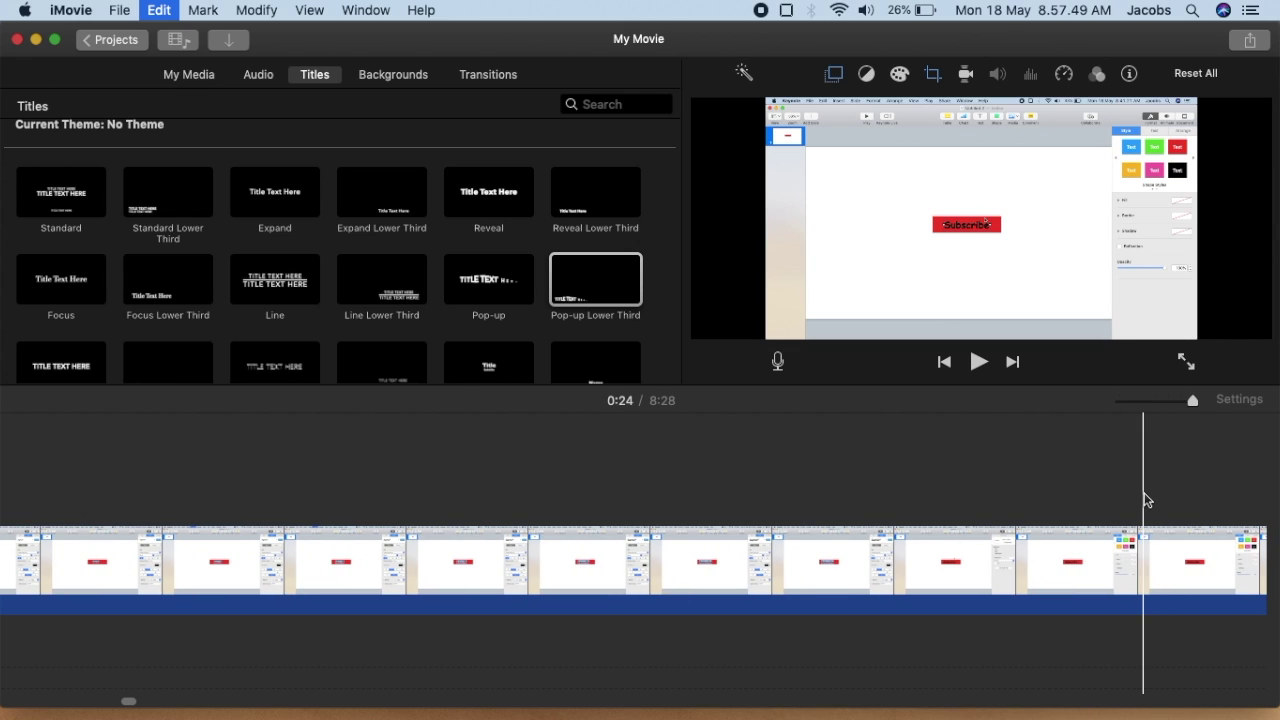
scroll(1147, 500, "right", 5)
scroll(1147, 500, "right", 5)
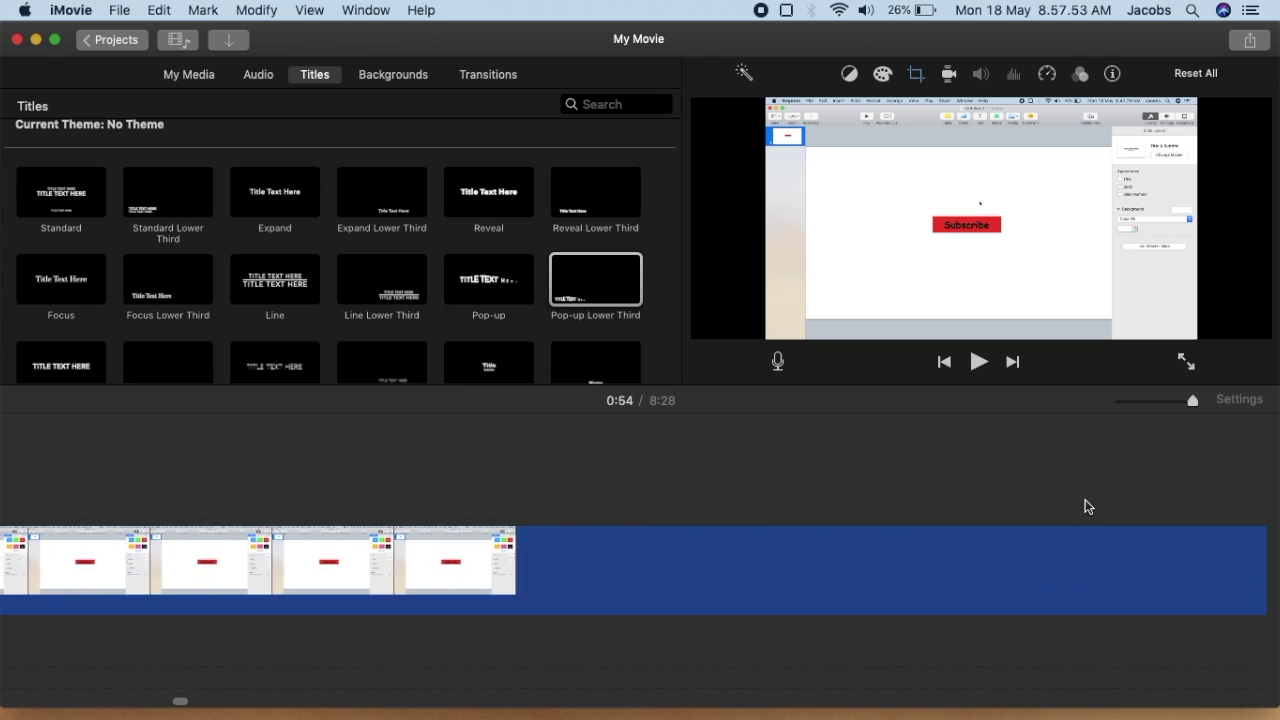
scroll(1088, 507, "right", 5)
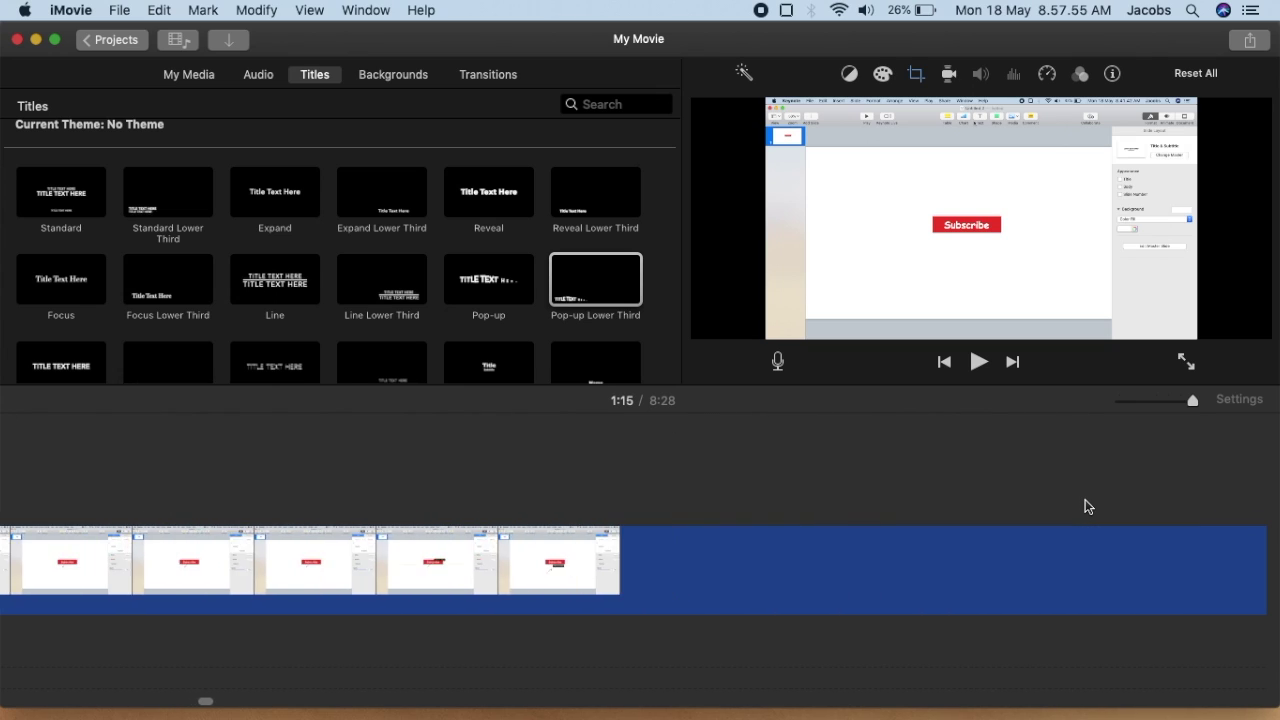
scroll(1088, 507, "right", 8)
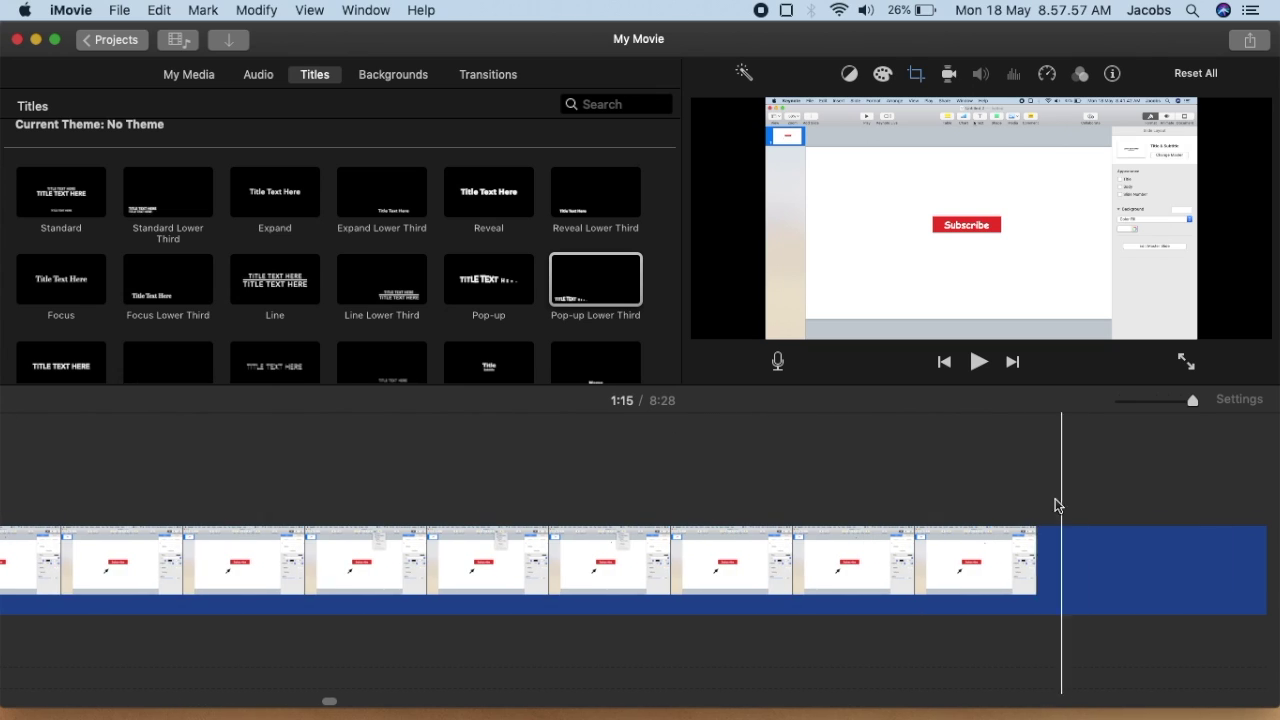
Paste two more copies of the Subscribe overlay, at about 4:13 and near the movie's end at about 8:10.
left_click_drag(1191, 402, 1136, 405)
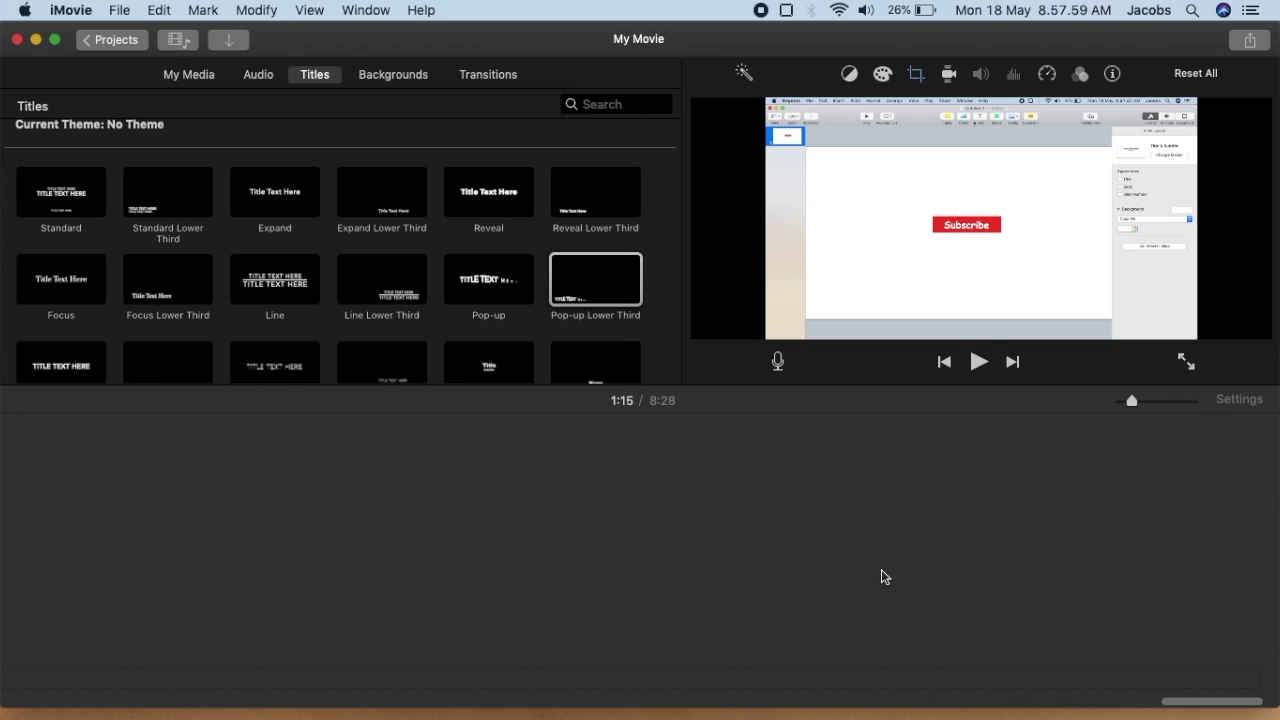
scroll(823, 614, "left", 5)
left_click_drag(1107, 707, 120, 697)
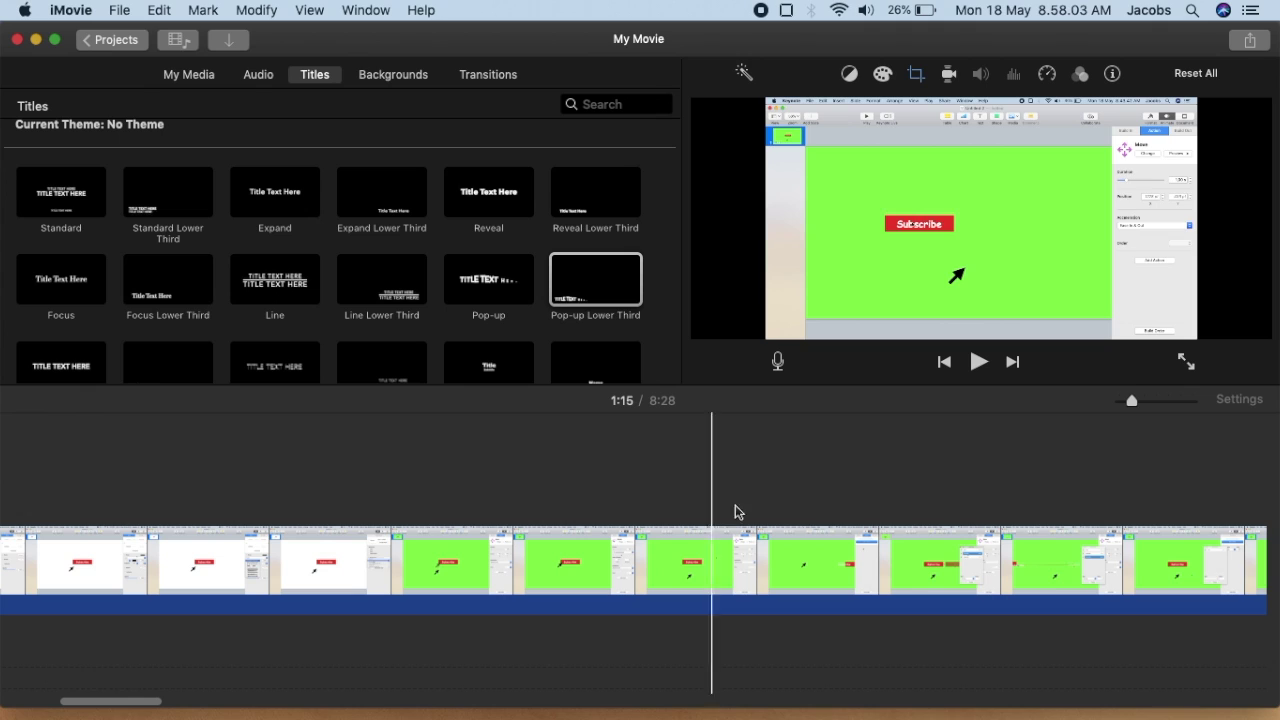
scroll(1048, 532, "right", 15)
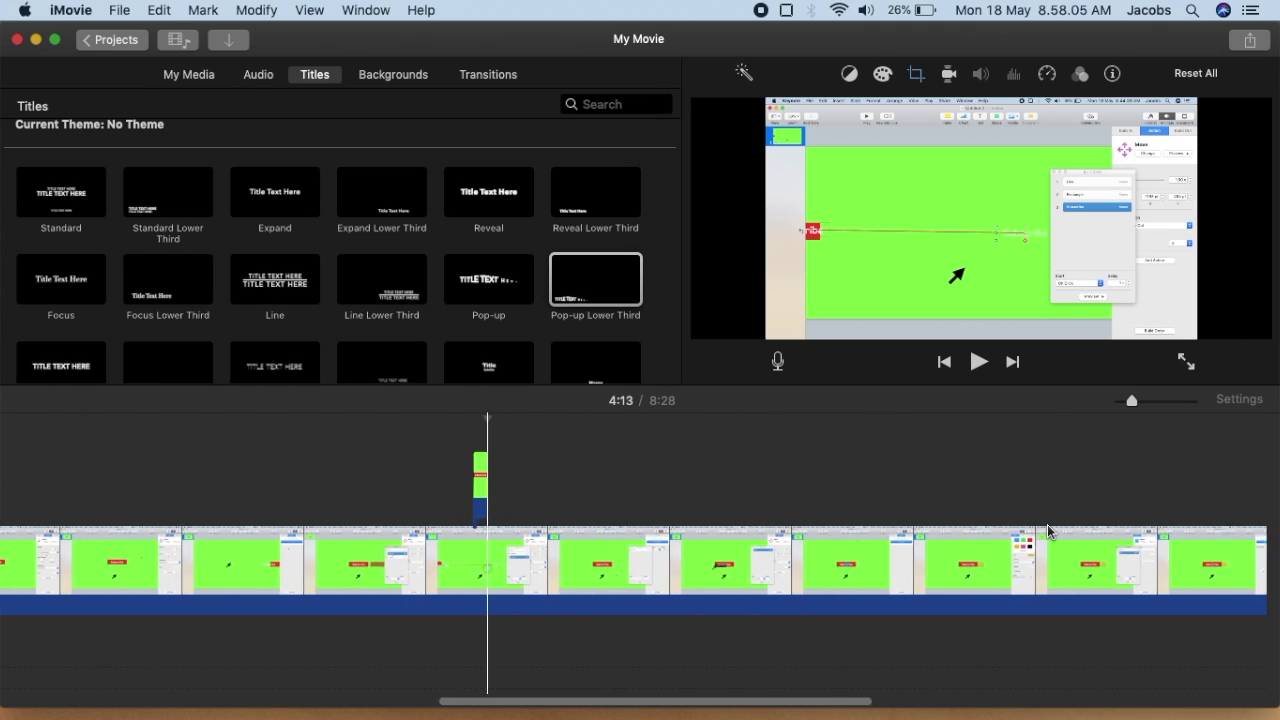
left_click(823, 531)
key("super+v")
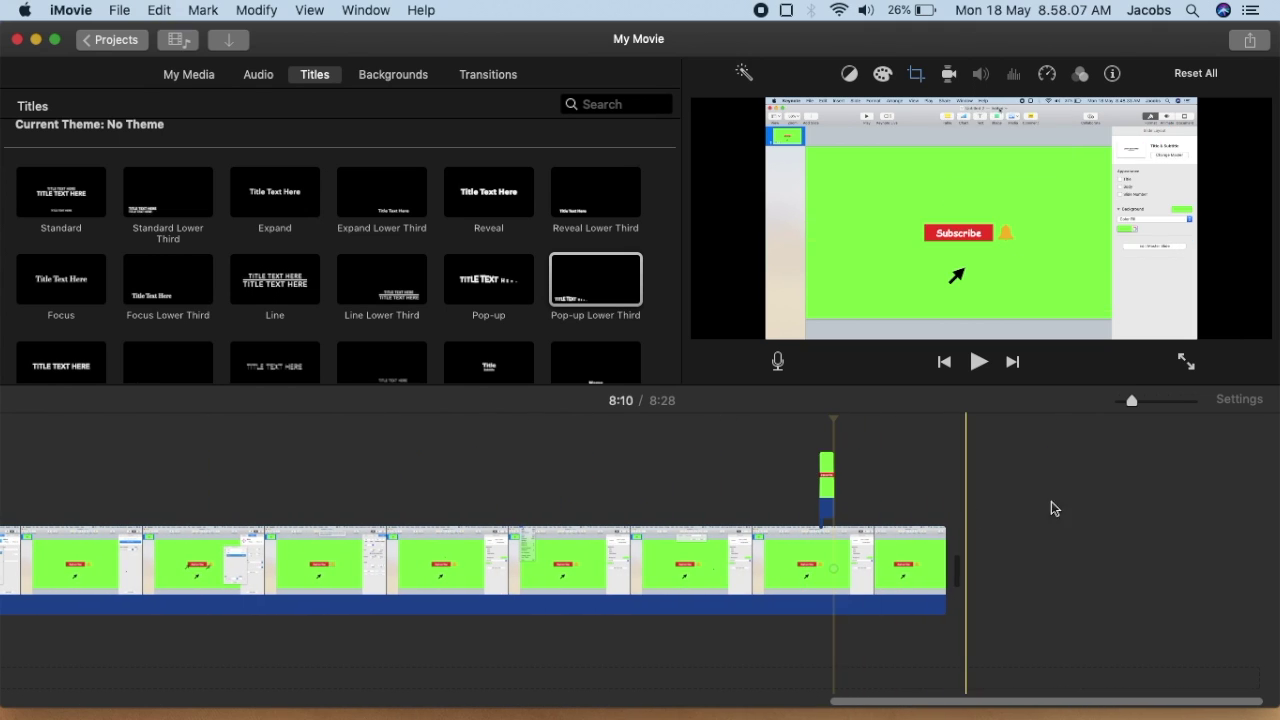